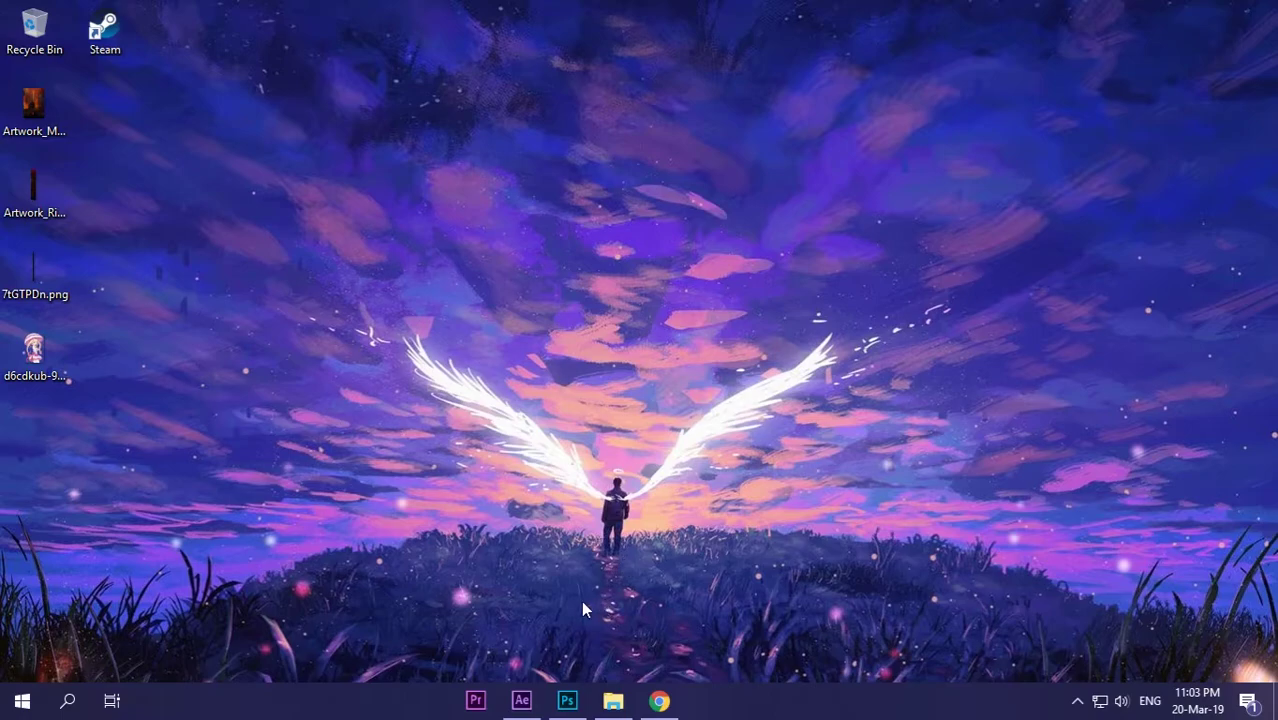
In Chrome, view and scroll through the Levi Ackerman artwork page on DeviantArt.
{"action": "left_click", "coordinate": [660, 700]}
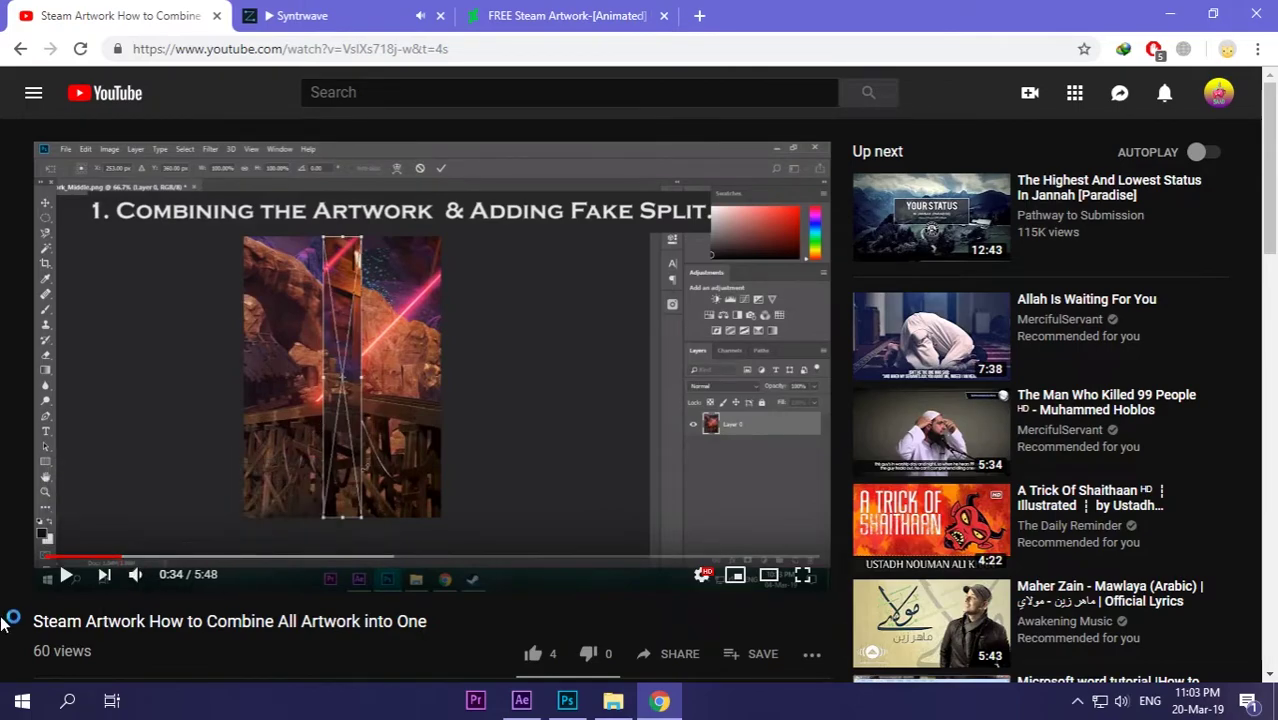
{"action": "left_click", "coordinate": [560, 16]}
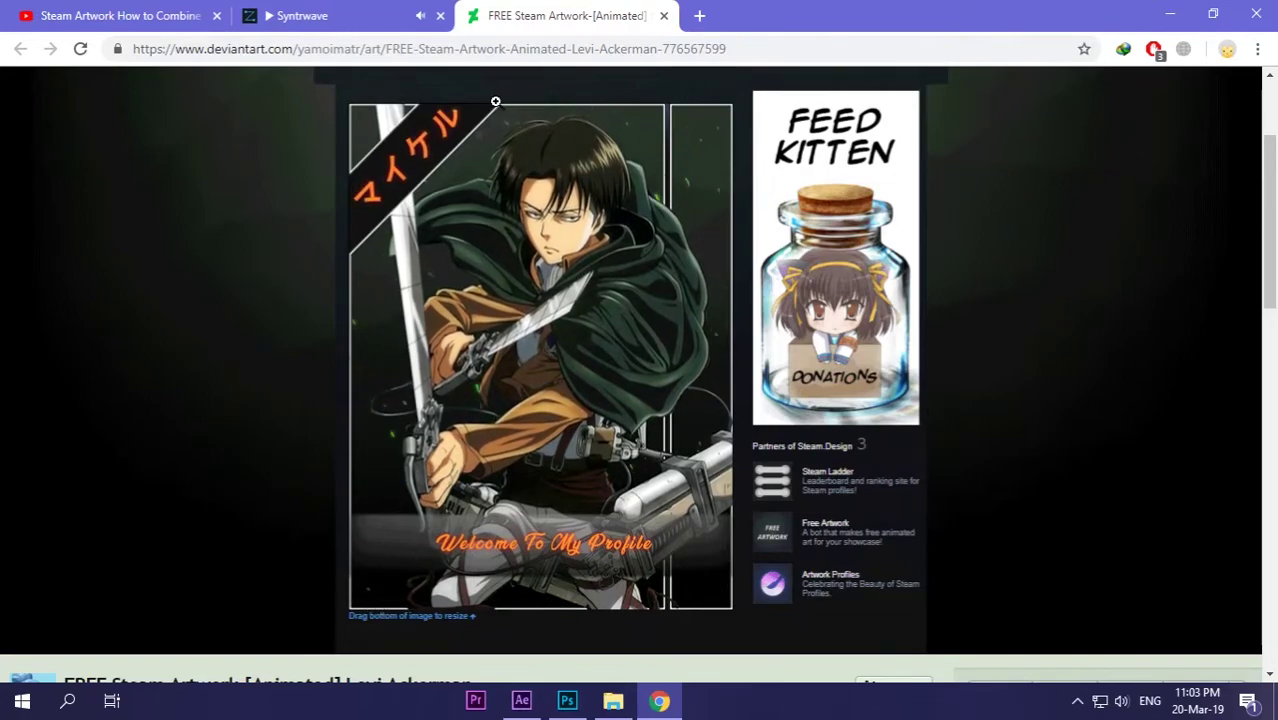
{"action": "scroll", "coordinate": [245, 320], "scroll_direction": "down", "scroll_amount": 1}
{"action": "scroll", "coordinate": [230, 400], "scroll_direction": "down", "scroll_amount": 3}
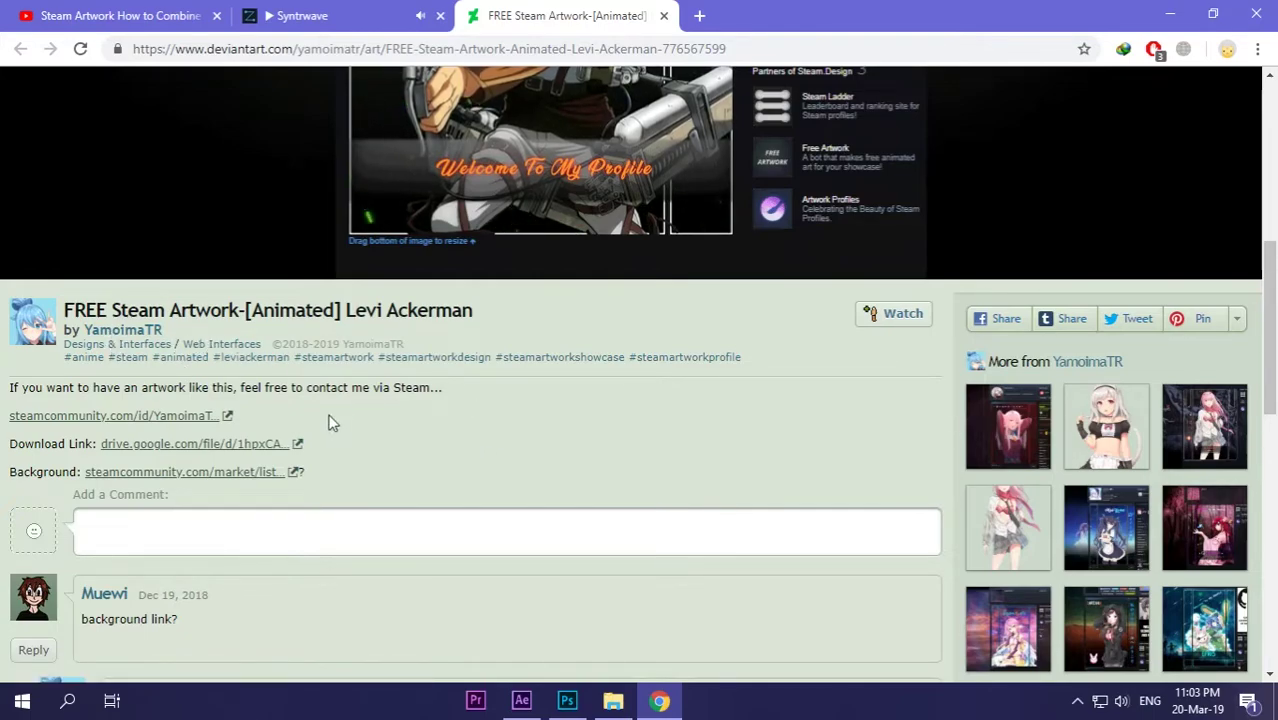
{"action": "scroll", "coordinate": [333, 420], "scroll_direction": "up", "scroll_amount": 1}
{"action": "scroll", "coordinate": [330, 421], "scroll_direction": "up", "scroll_amount": 3}
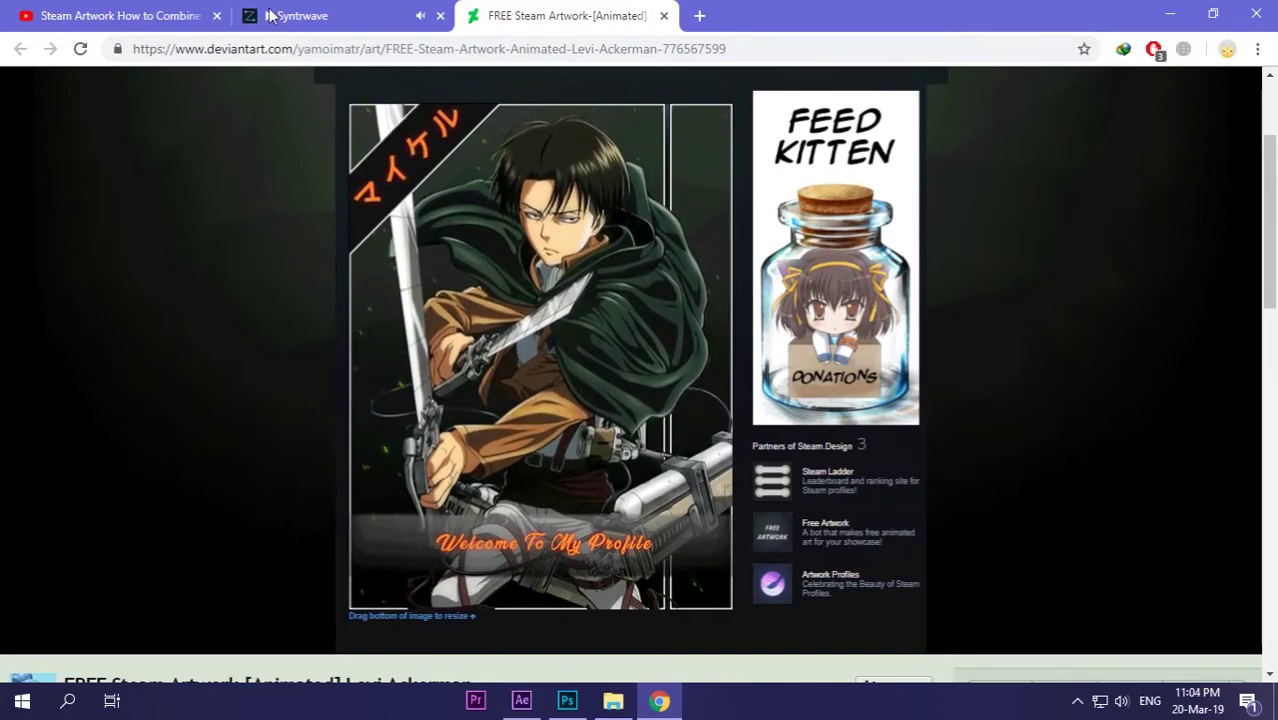
Return to the combining-artwork tutorial and play it from 1:02, pausing at 1:04.
{"action": "left_click", "coordinate": [150, 15]}
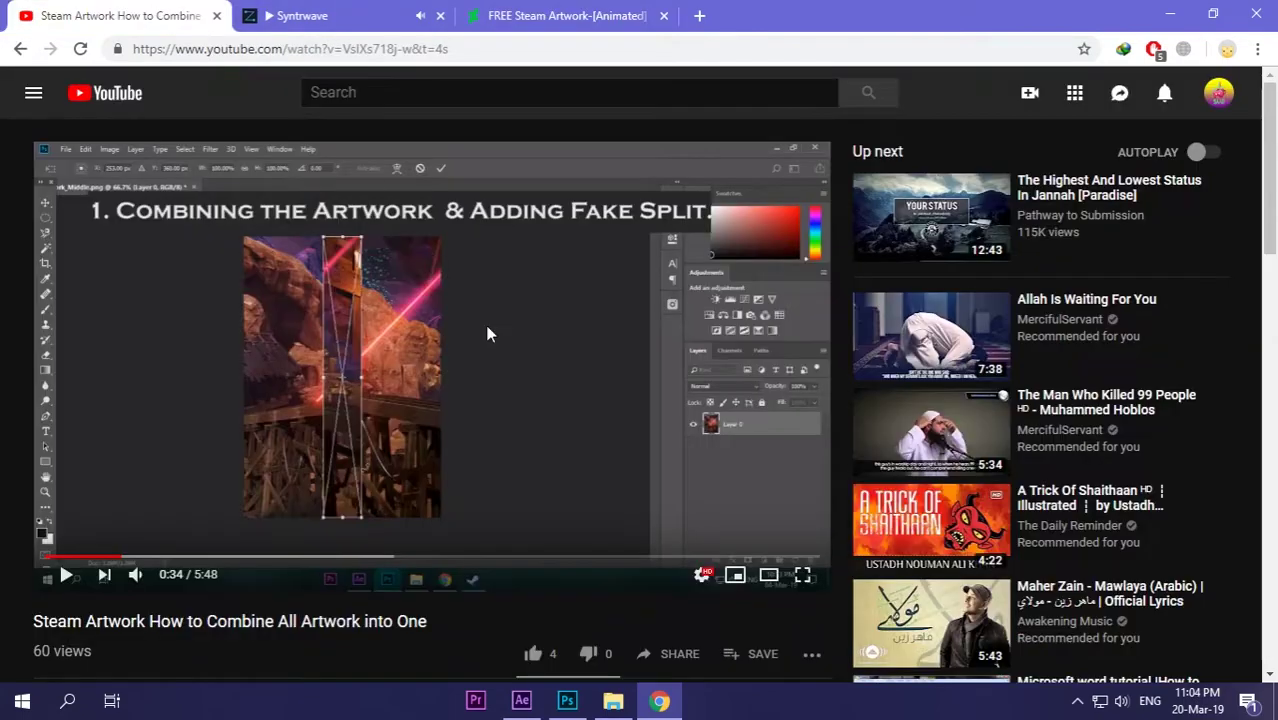
{"action": "left_click", "coordinate": [186, 556]}
{"action": "left_click", "coordinate": [68, 577]}
{"action": "left_click", "coordinate": [68, 577]}
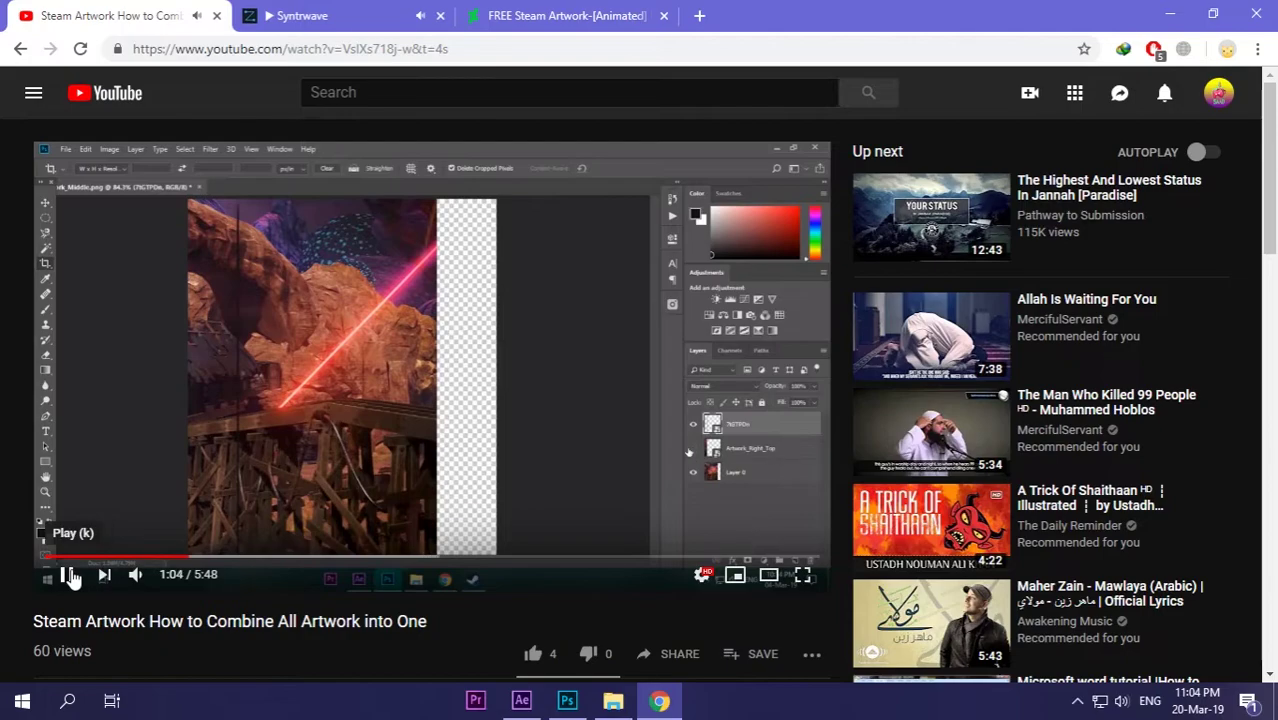
Open Artwork_Middle.png in Photoshop and unlock its background layer.
{"action": "left_click", "coordinate": [1170, 15]}
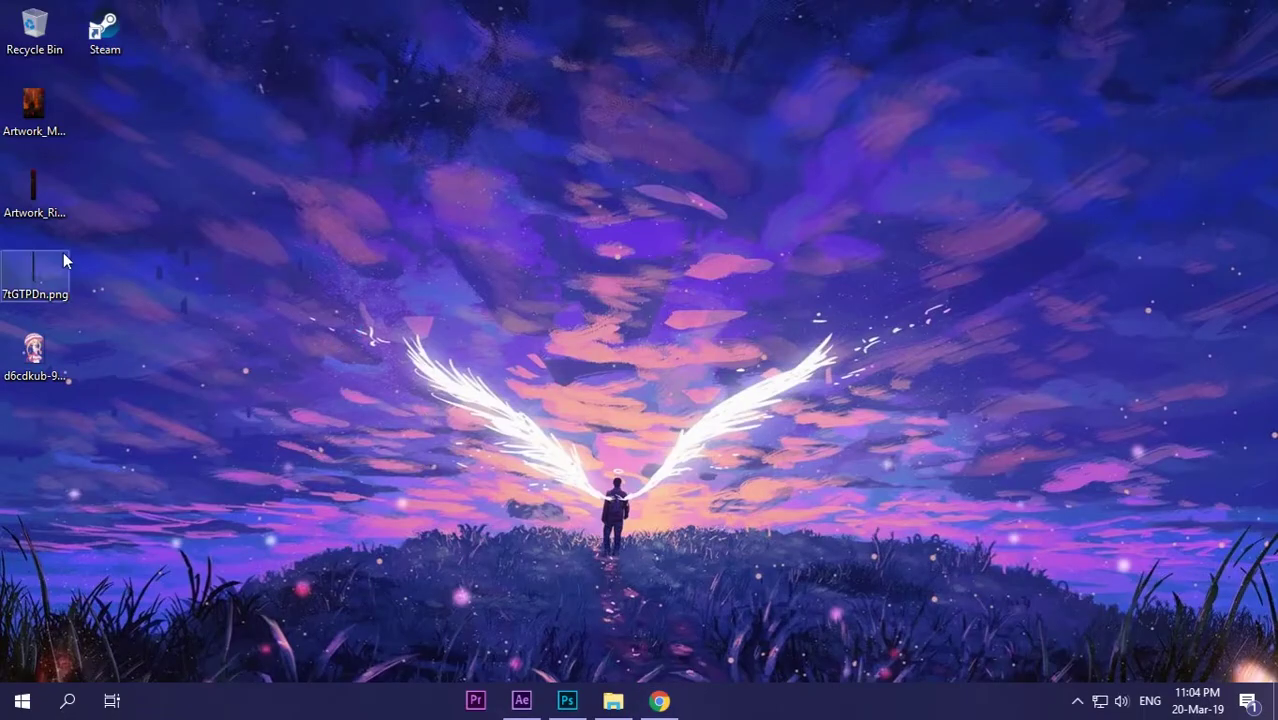
{"action": "mouse_move", "coordinate": [34, 108]}
{"action": "left_mouse_down"}
{"action": "mouse_move", "coordinate": [567, 702]}
{"action": "mouse_move", "coordinate": [537, 513]}
{"action": "left_mouse_up"}
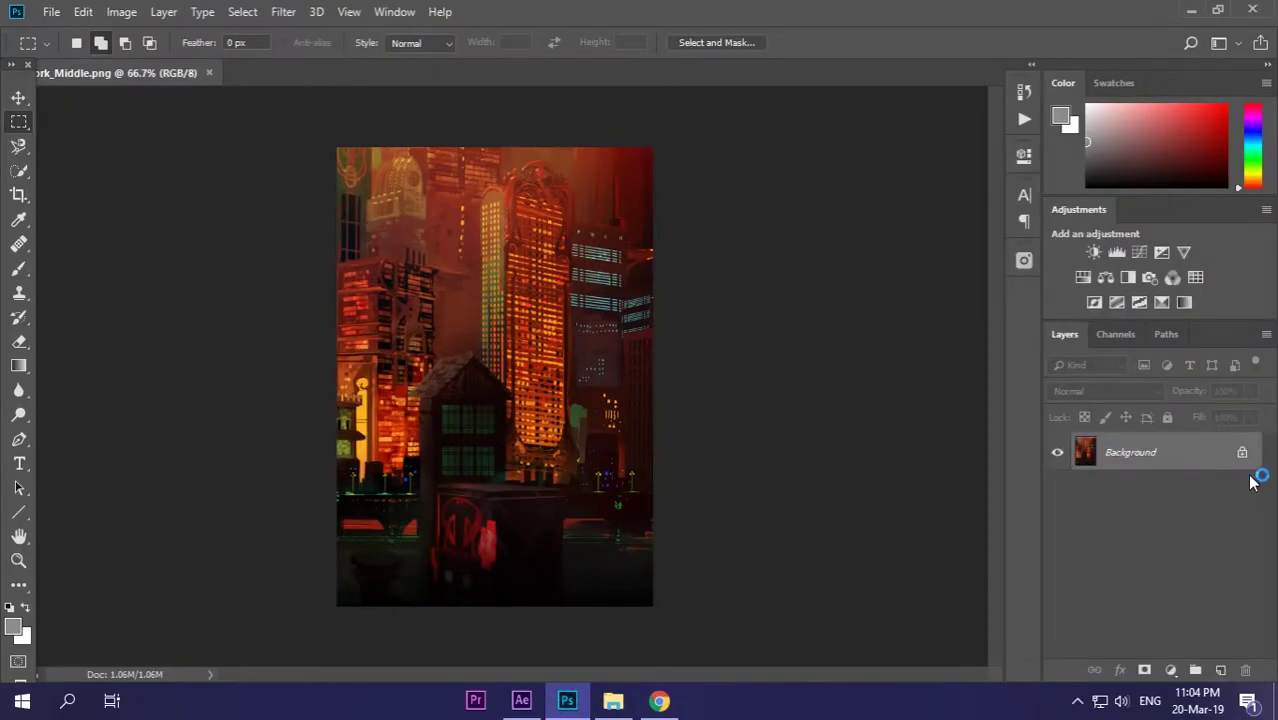
{"action": "left_click", "coordinate": [1242, 452]}
Place Artwork_Right_Top.png and 7tGTPDn.png onto the canvas as new layers.
{"action": "left_click", "coordinate": [613, 702]}
{"action": "left_click_drag", "start_coordinate": [312, 140], "coordinate": [571, 543]}
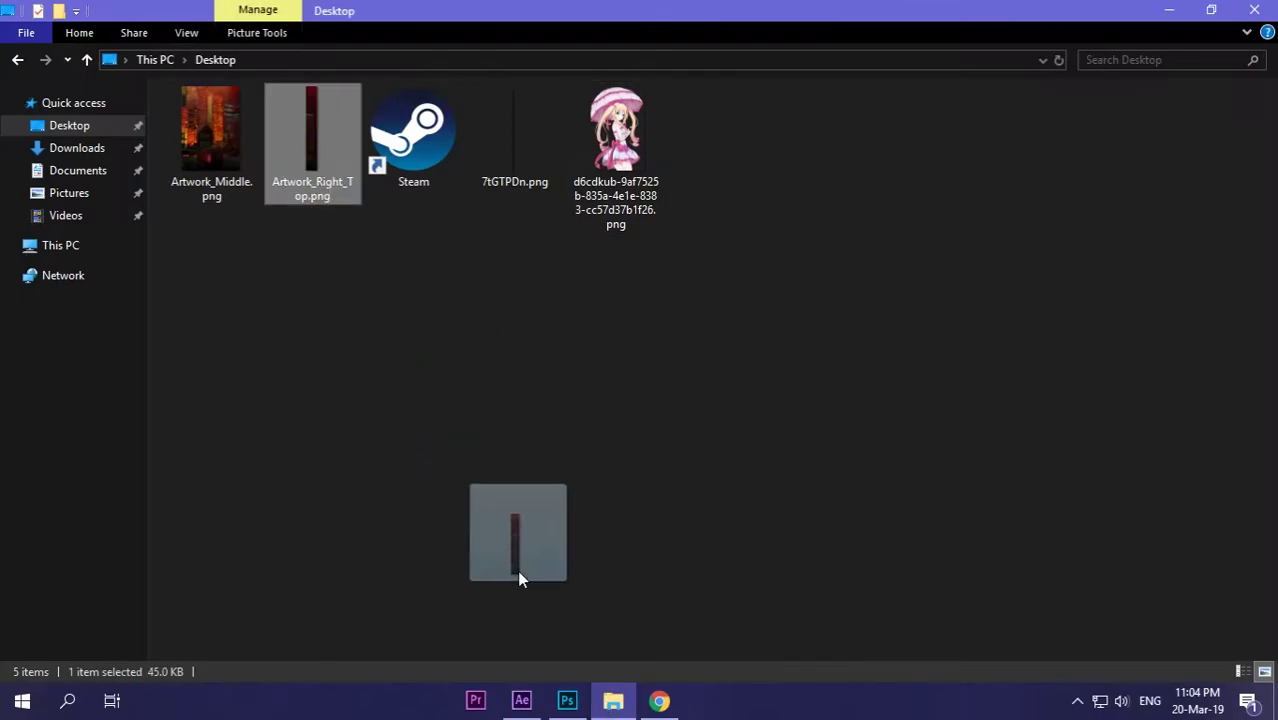
{"action": "key", "text": "Return"}
{"action": "left_click", "coordinate": [613, 702]}
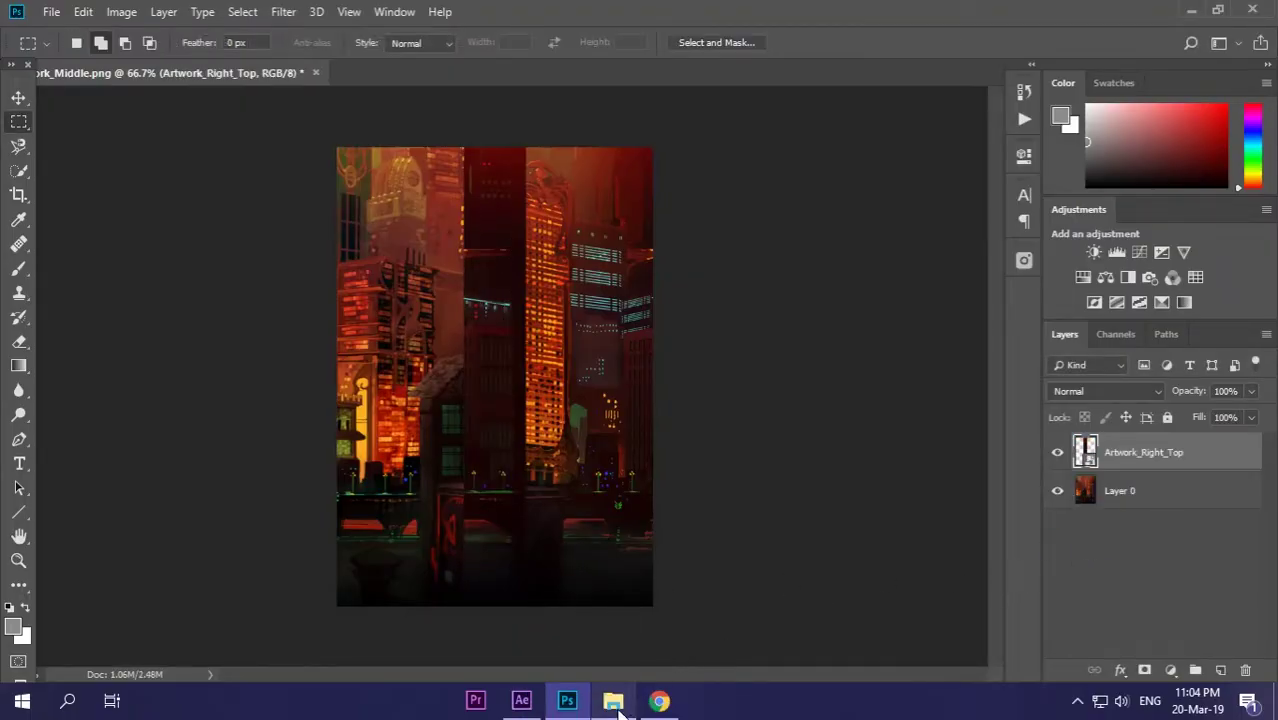
{"action": "left_click_drag", "start_coordinate": [498, 152], "coordinate": [467, 550]}
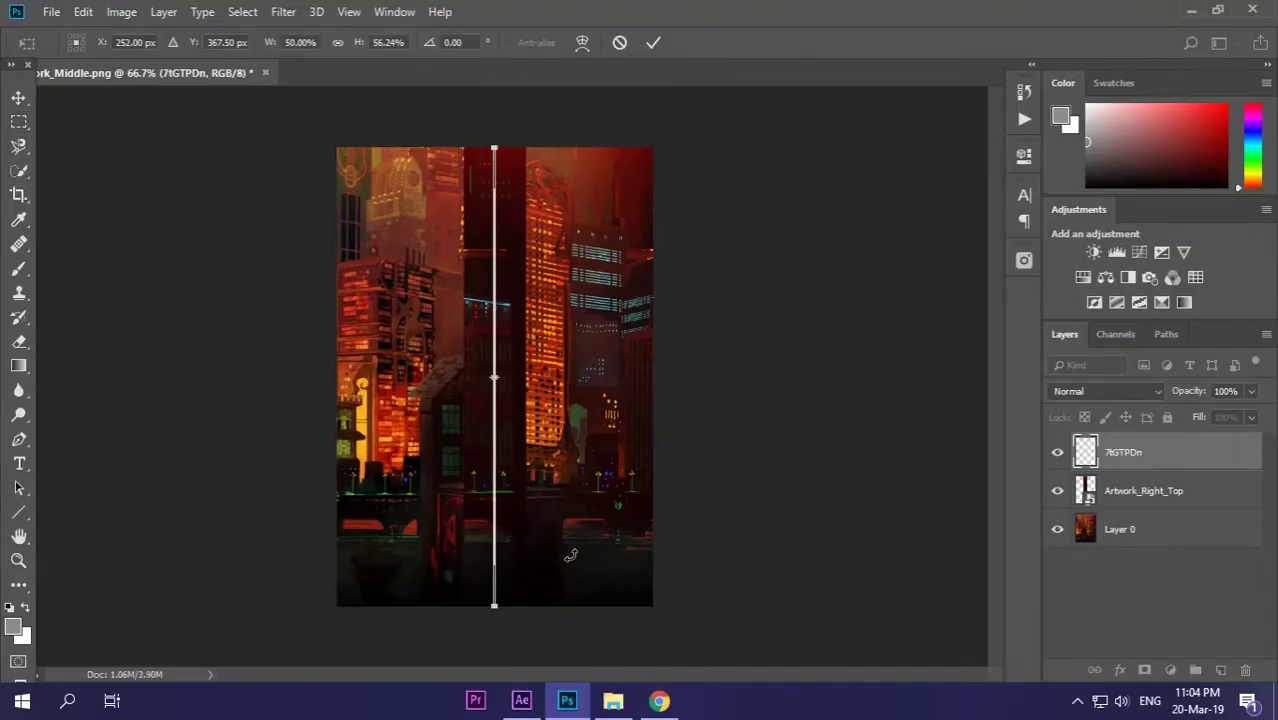
{"action": "key", "text": "Return"}
Shift Artwork_Right_Top about 186 px left and slide the 7tGTPDn line onto the seam.
{"action": "key", "text": "v"}
{"action": "left_click_drag", "start_coordinate": [521, 388], "coordinate": [397, 427]}
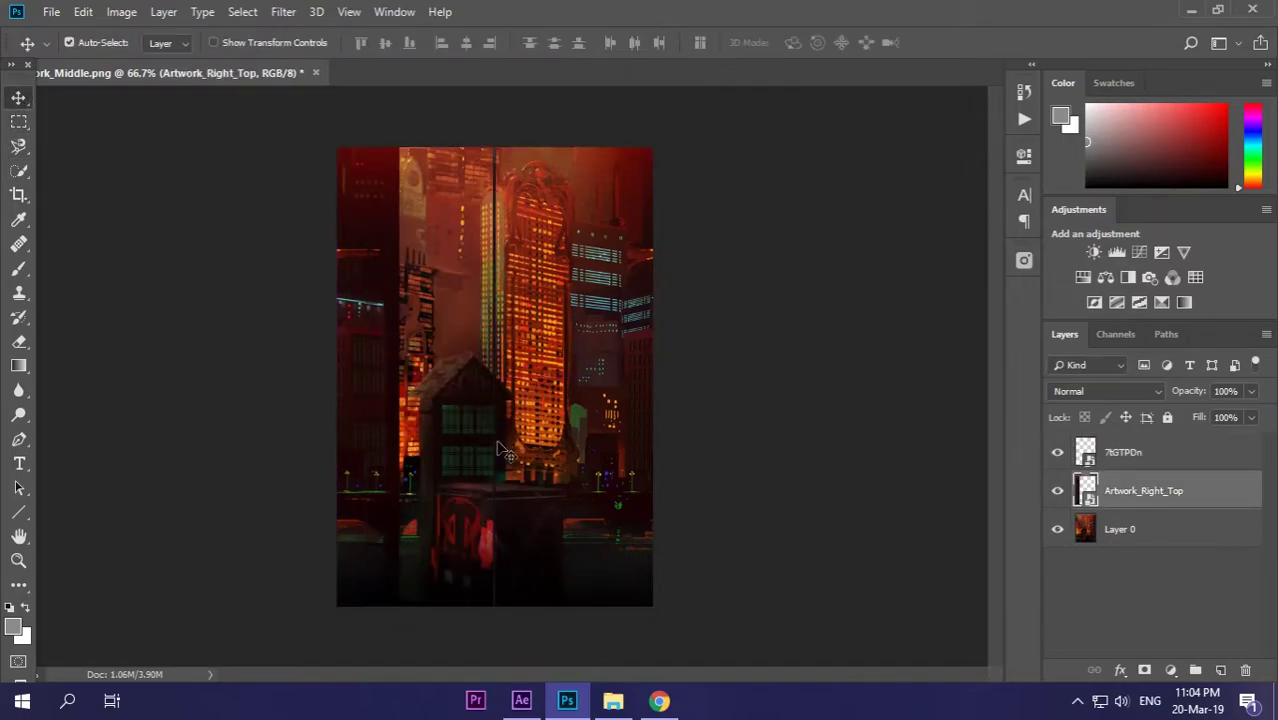
{"action": "left_click", "coordinate": [500, 450]}
{"action": "left_click", "coordinate": [1140, 455]}
{"action": "left_click_drag", "start_coordinate": [645, 520], "coordinate": [552, 523]}
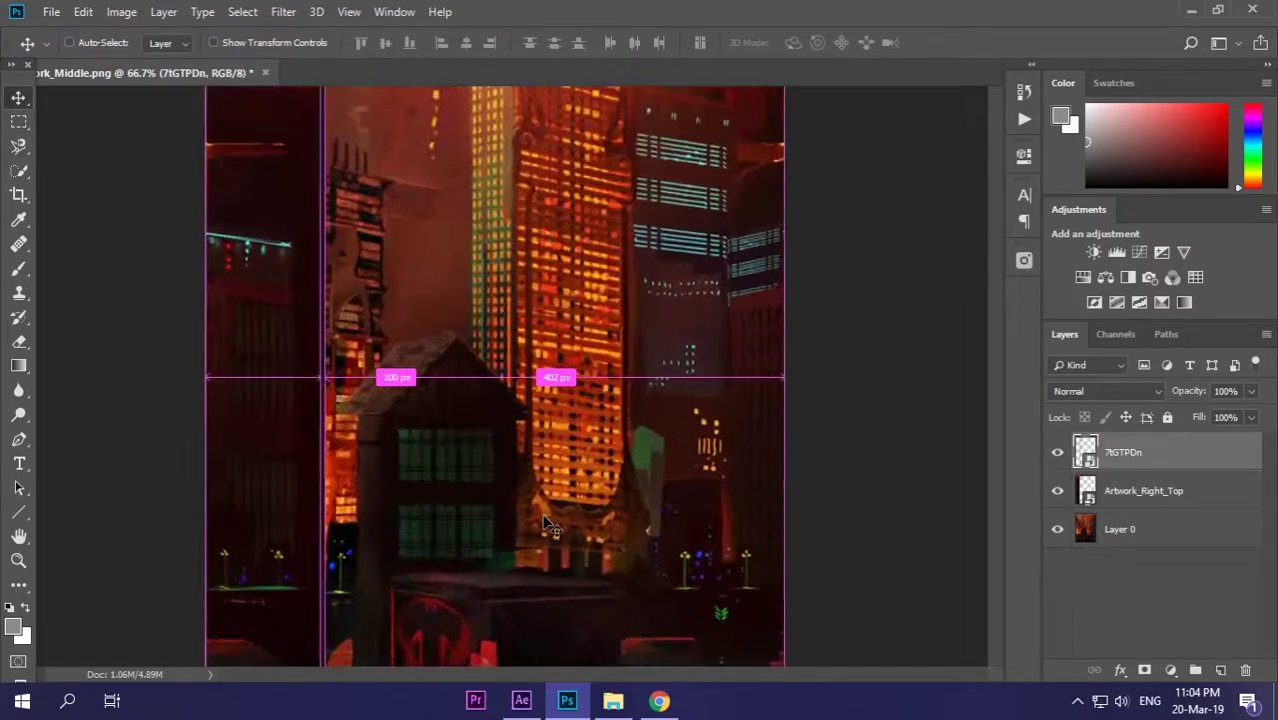
Extend the canvas to the right with the Crop tool.
{"action": "scroll", "coordinate": [405, 508], "scroll_direction": "up", "scroll_amount": 1}
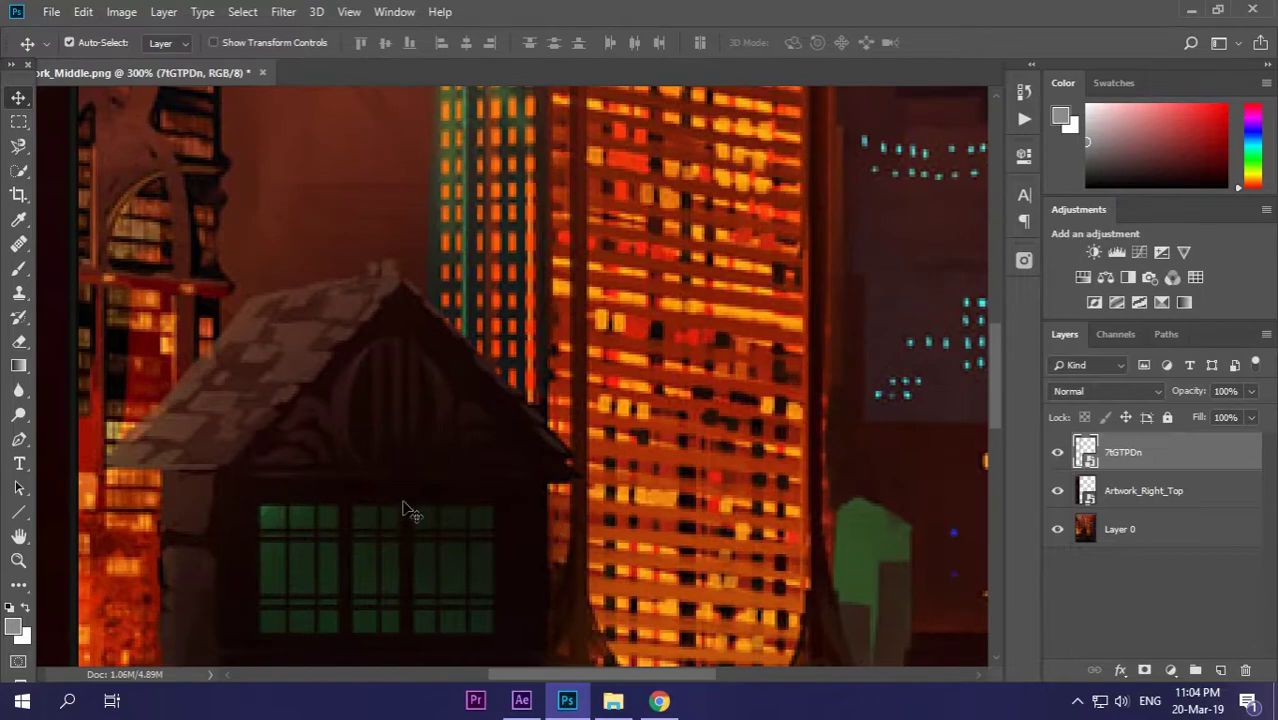
{"action": "scroll", "coordinate": [502, 533], "scroll_direction": "up", "scroll_amount": 2}
{"action": "key", "text": "ctrl+0"}
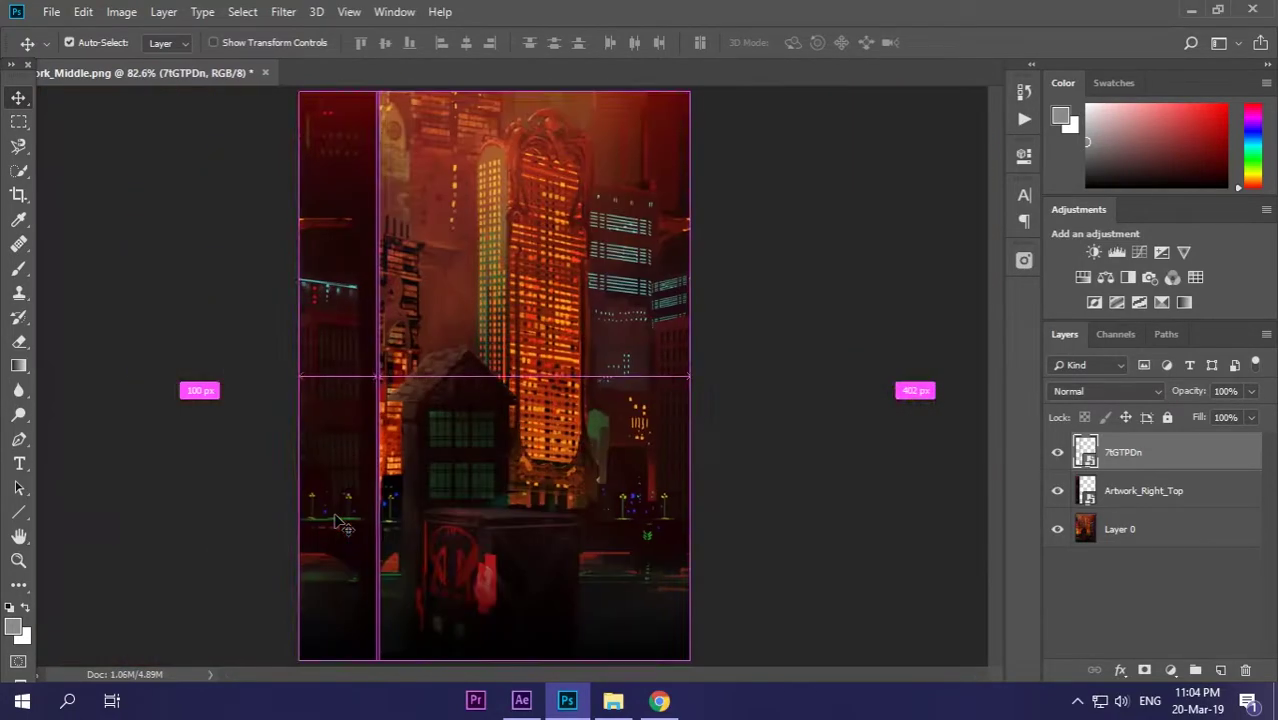
{"action": "key", "text": "c"}
{"action": "left_click_drag", "start_coordinate": [690, 395], "coordinate": [729, 378]}
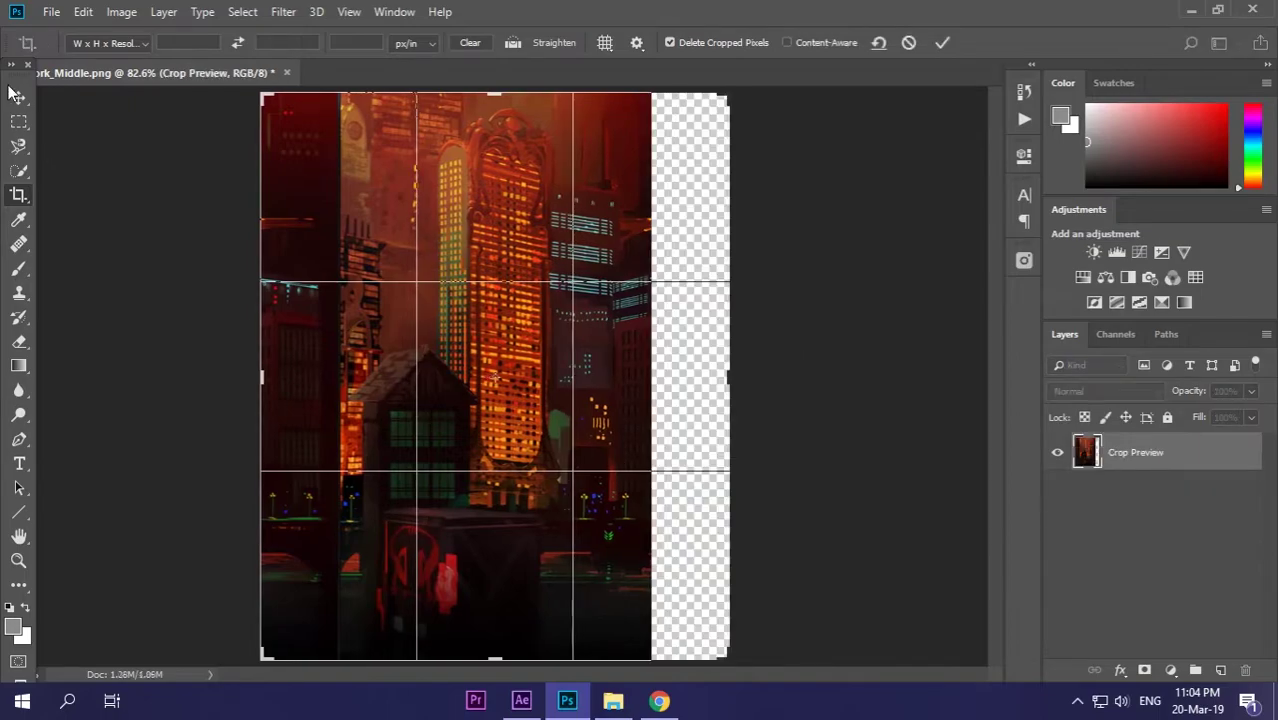
Apply the widened canvas, move the 7tGTPDn line right, and rename it 'sidebar'.
{"action": "left_click", "coordinate": [14, 94]}
{"action": "left_click_drag", "start_coordinate": [276, 357], "coordinate": [697, 356]}
{"action": "double_click", "coordinate": [1140, 453]}
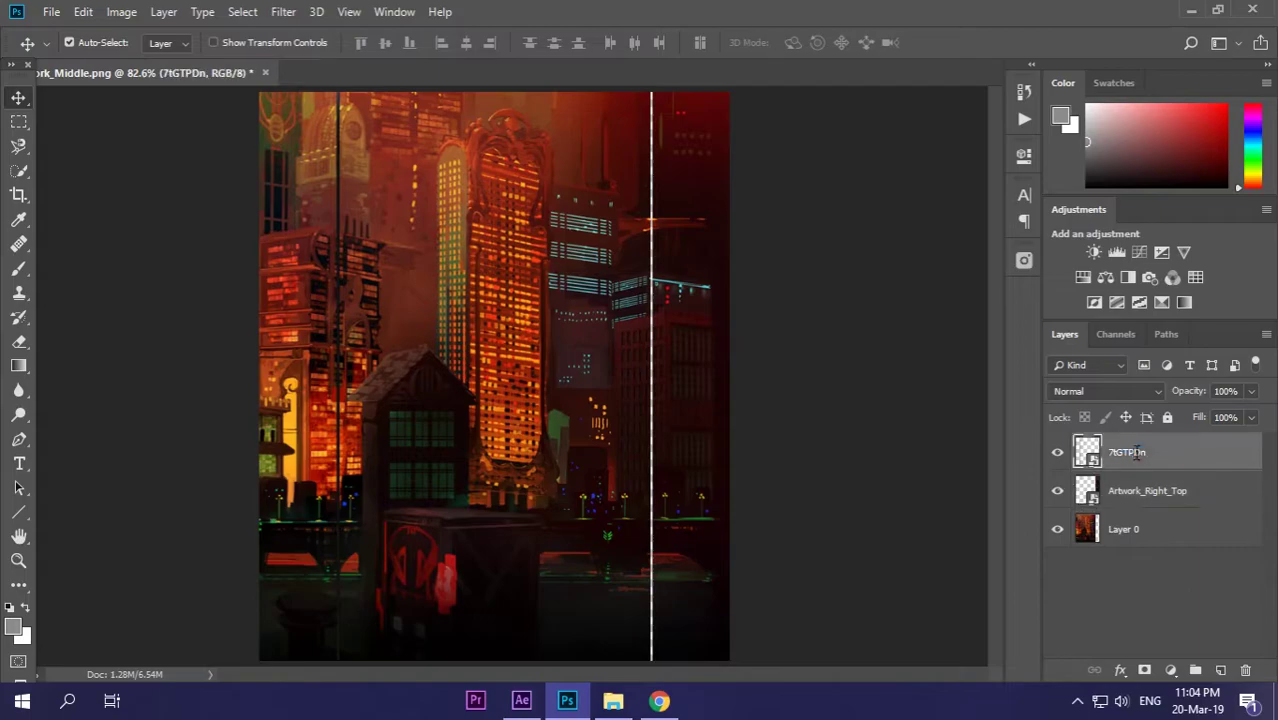
{"action": "type", "text": "te"}
{"action": "type", "text": "r"}
{"action": "key", "text": "Return"}
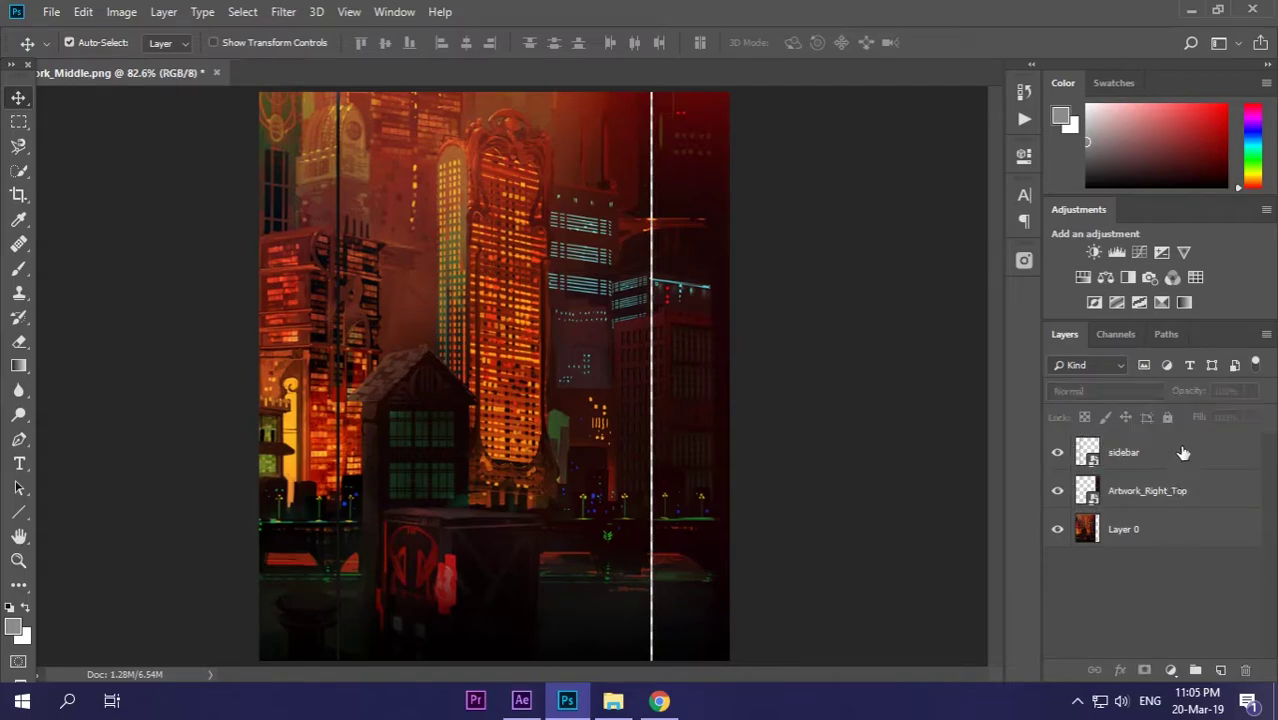
Duplicate the sidebar layer and move the copy right as a second divider line.
{"action": "key", "text": "ctrl+j"}
{"action": "left_click_drag", "start_coordinate": [184, 346], "coordinate": [445, 395]}
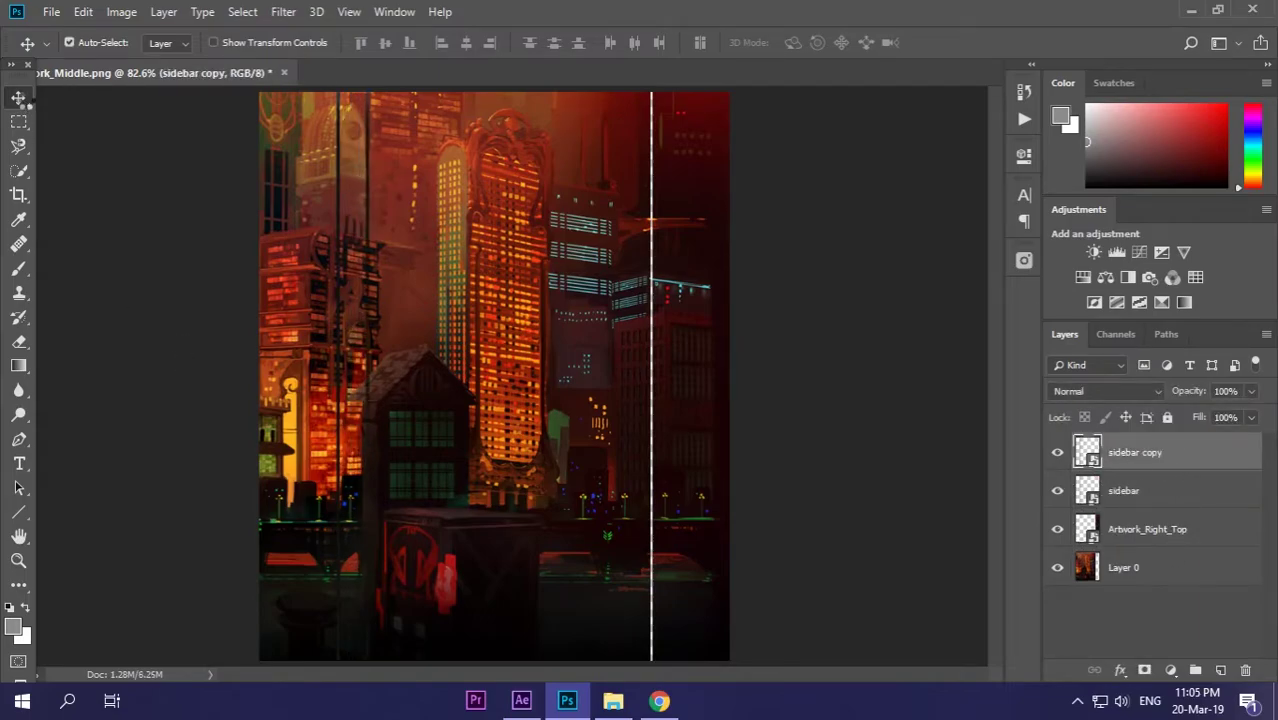
{"action": "key", "text": "ctrl+plus"}
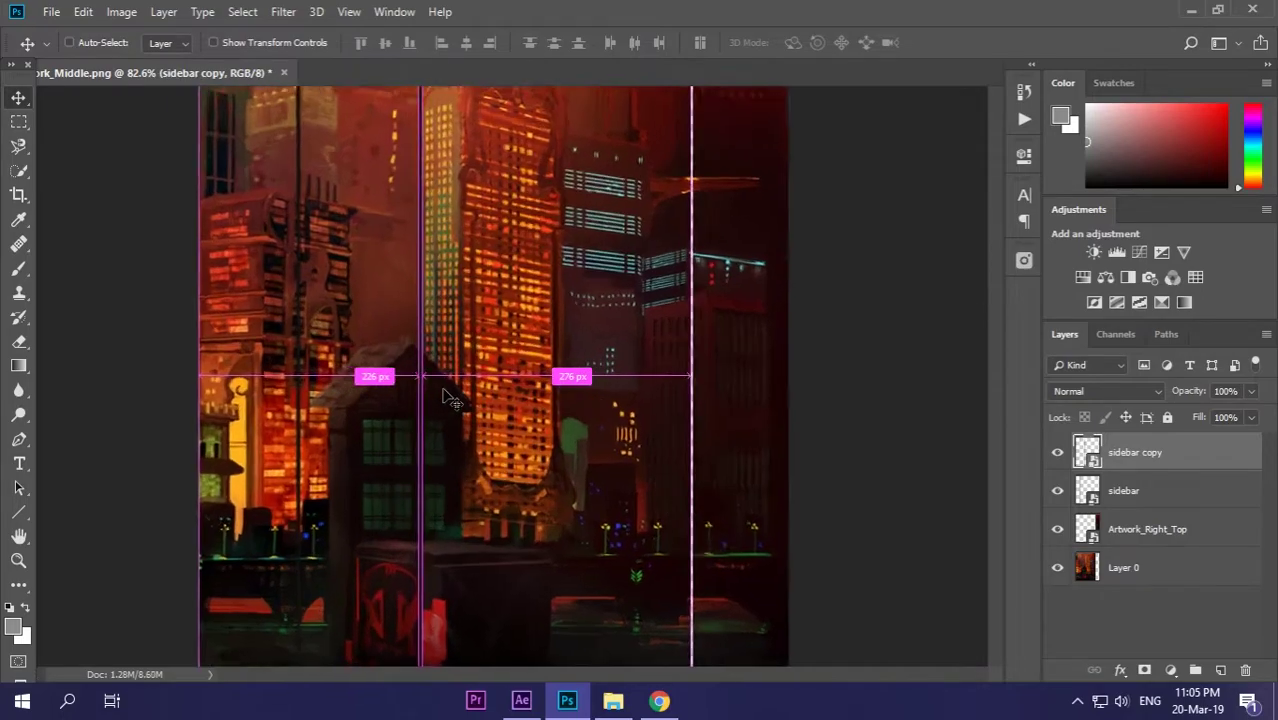
{"action": "key", "text": "ctrl+plus"}
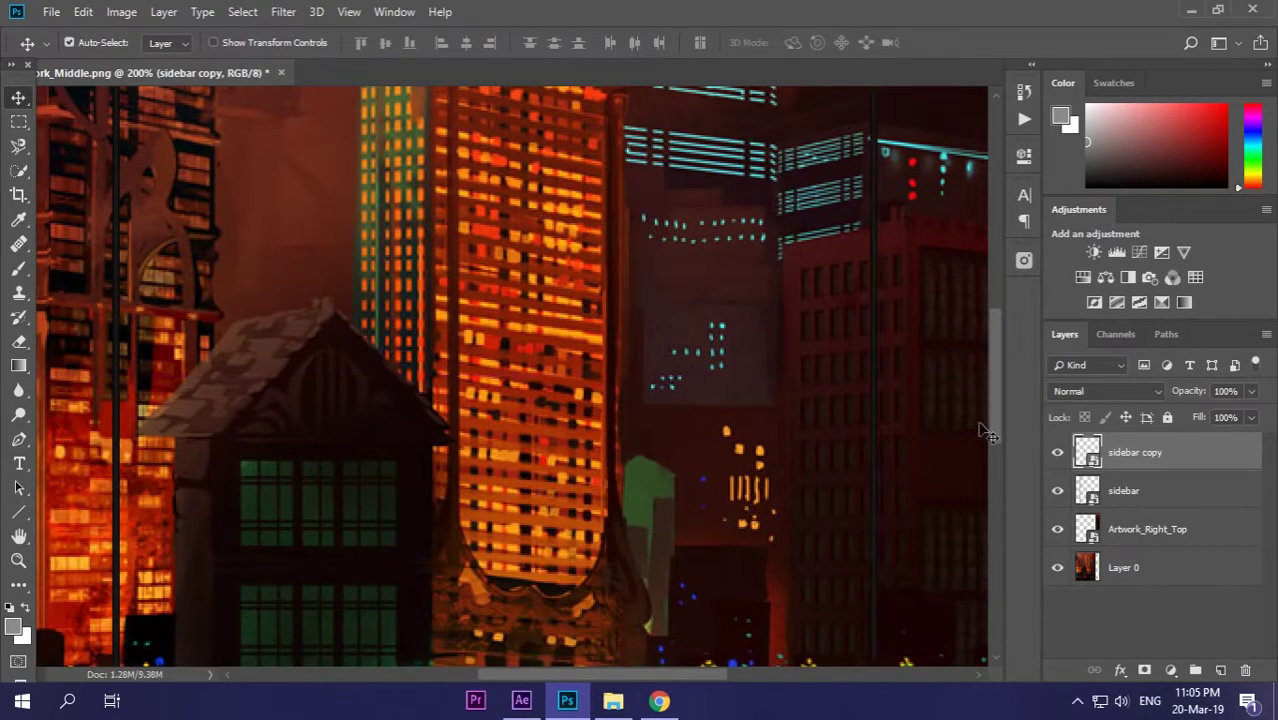
{"action": "key", "text": "ctrl+minus"}
{"action": "key", "text": "ctrl+0"}
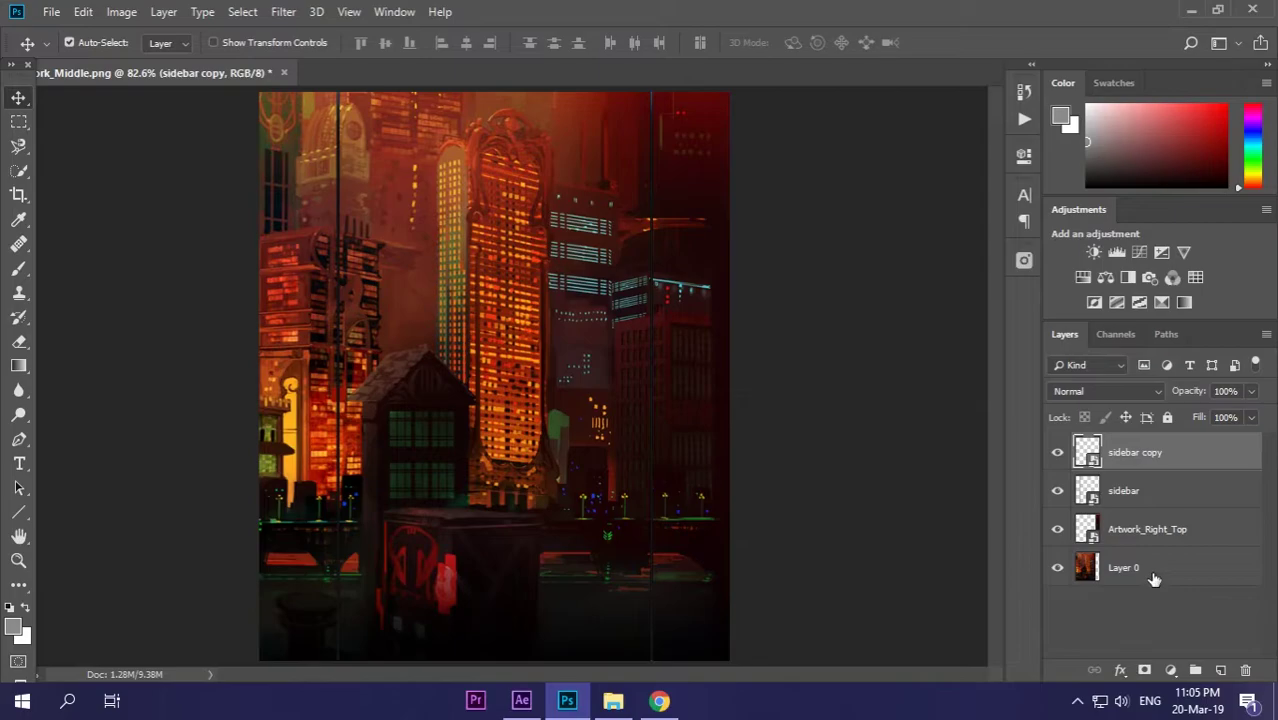
{"action": "key", "text": "ctrl"}
{"action": "left_click", "coordinate": [1153, 571]}
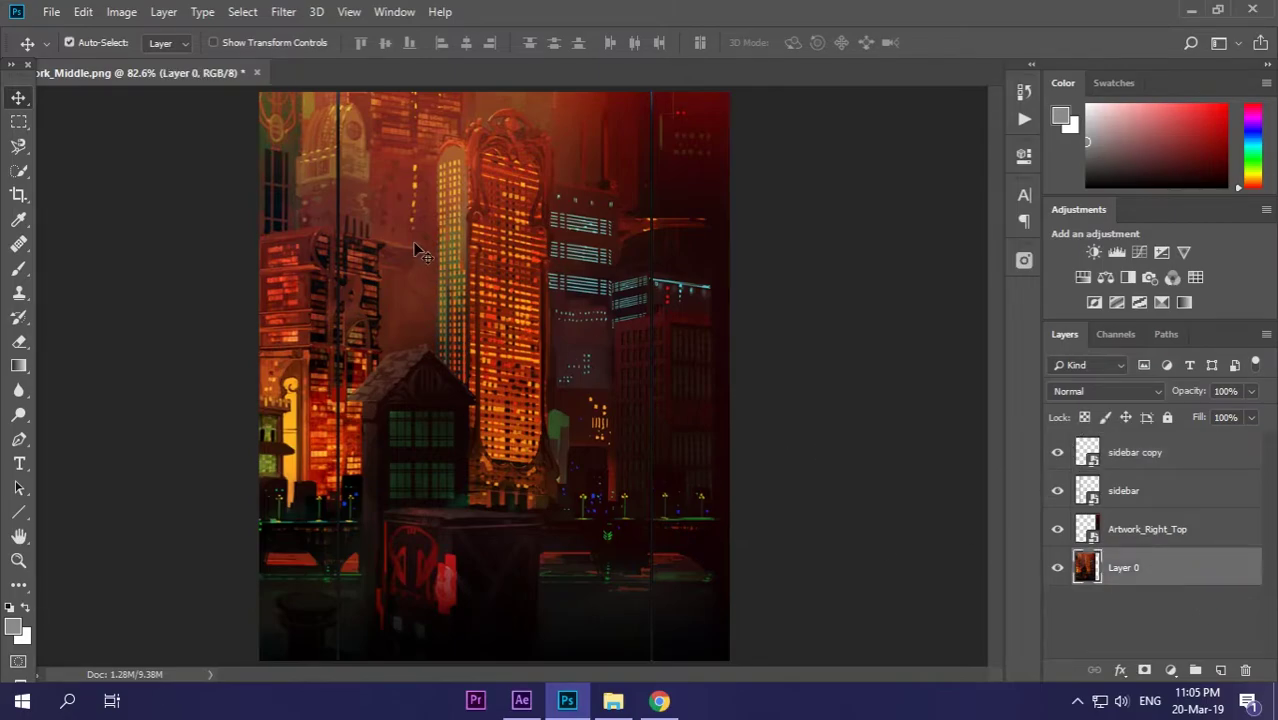
Add an Inner Glow to Layer 0 and set its colour to yellow.
{"action": "left_click", "coordinate": [1120, 669]}
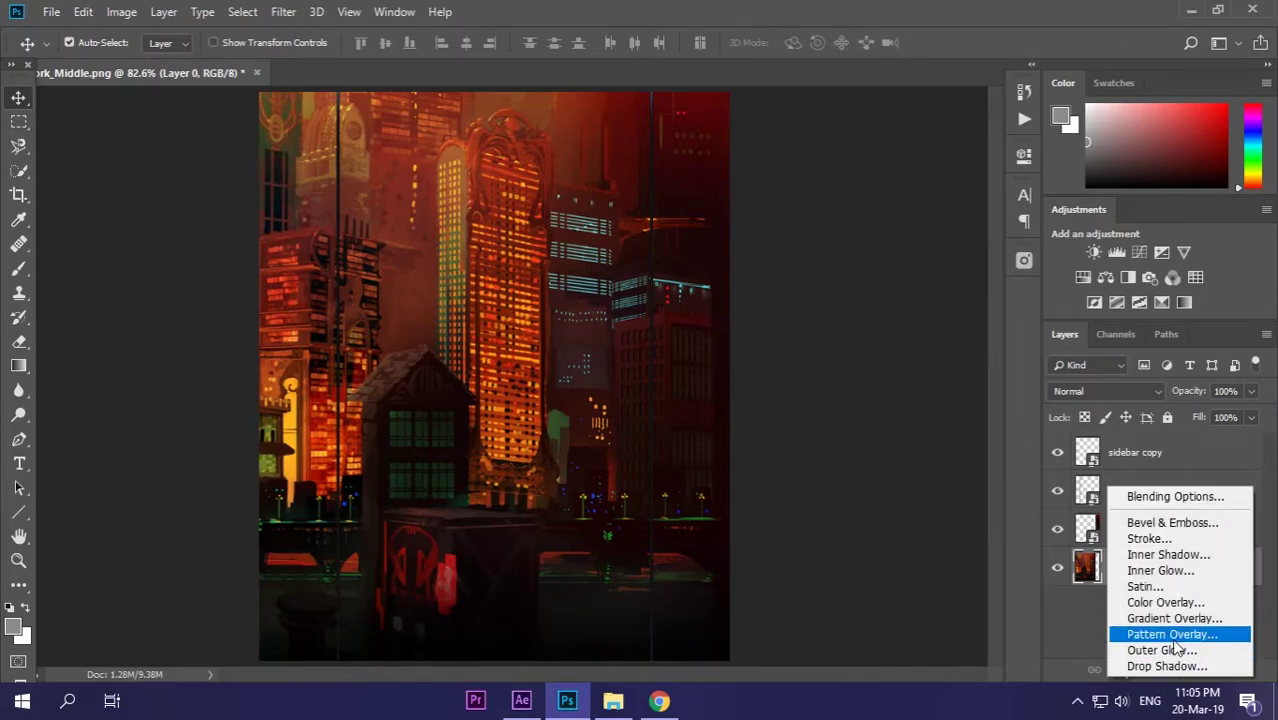
{"action": "left_click", "coordinate": [1173, 574]}
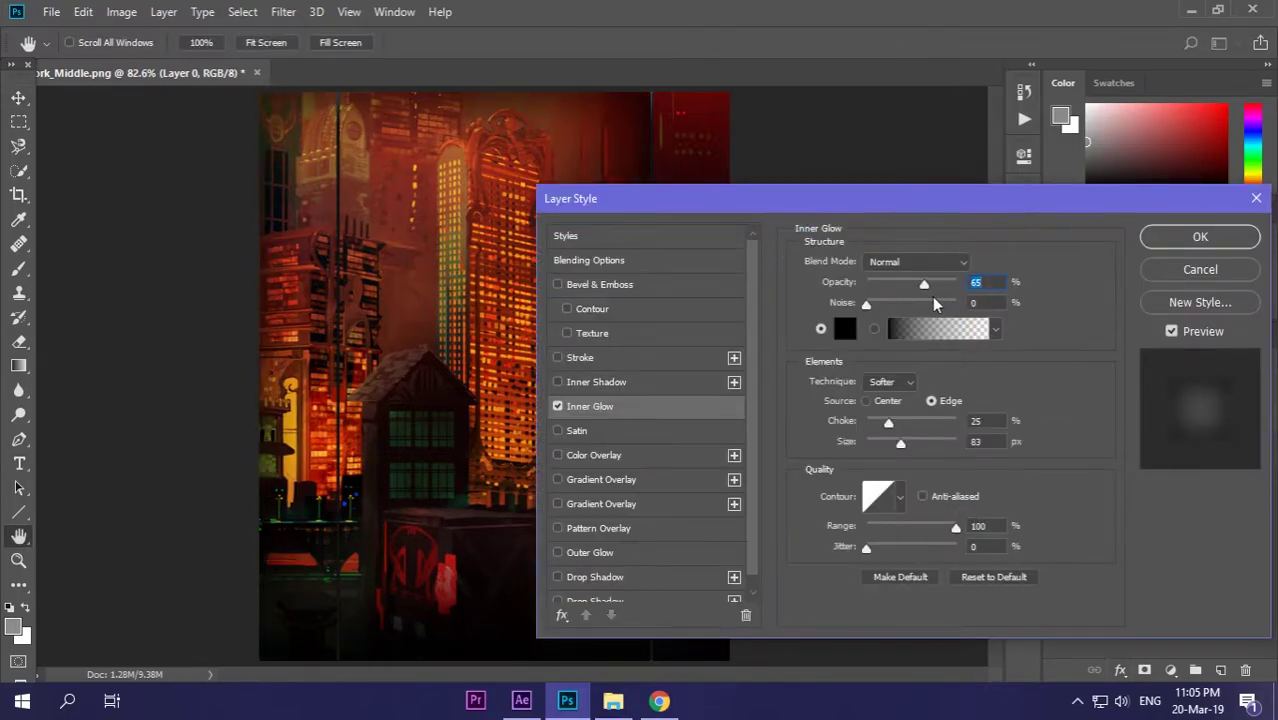
{"action": "left_click", "coordinate": [845, 330]}
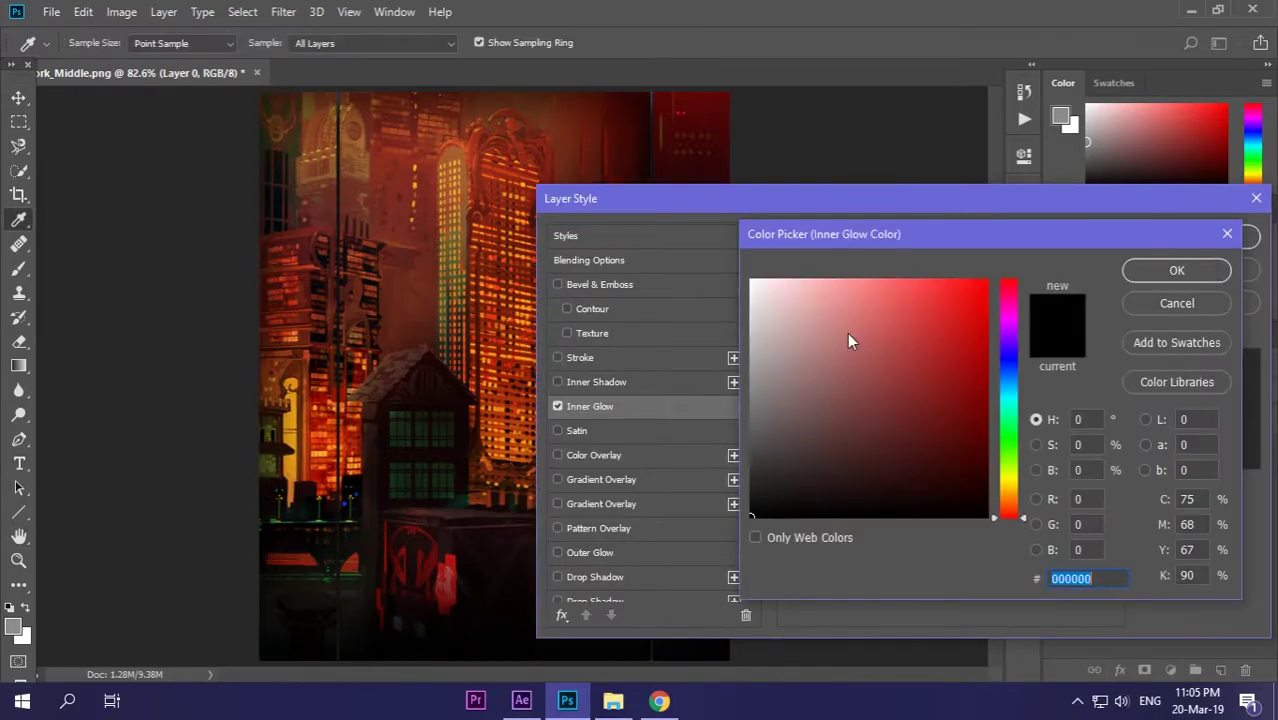
{"action": "left_click", "coordinate": [970, 485]}
{"action": "mouse_move", "coordinate": [1008, 516]}
{"action": "left_mouse_down"}
{"action": "mouse_move", "coordinate": [1020, 510]}
{"action": "mouse_move", "coordinate": [979, 295]}
{"action": "left_mouse_up"}
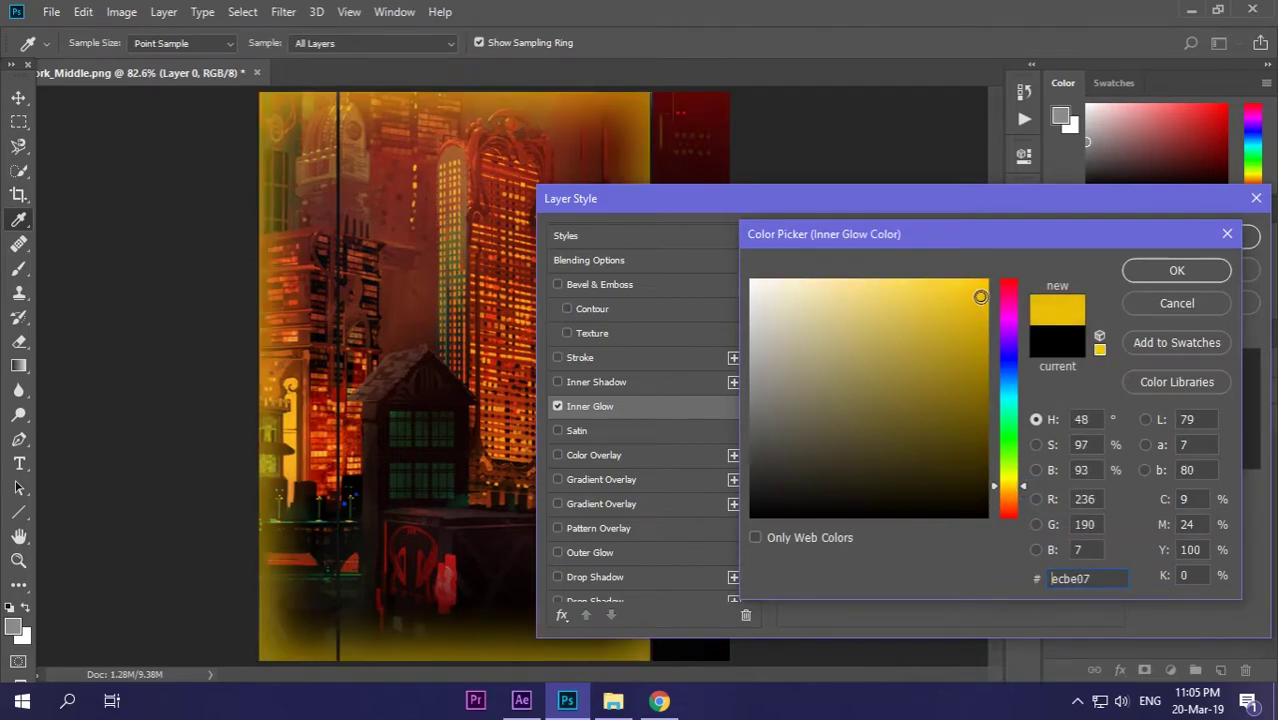
{"action": "left_click", "coordinate": [1185, 273]}
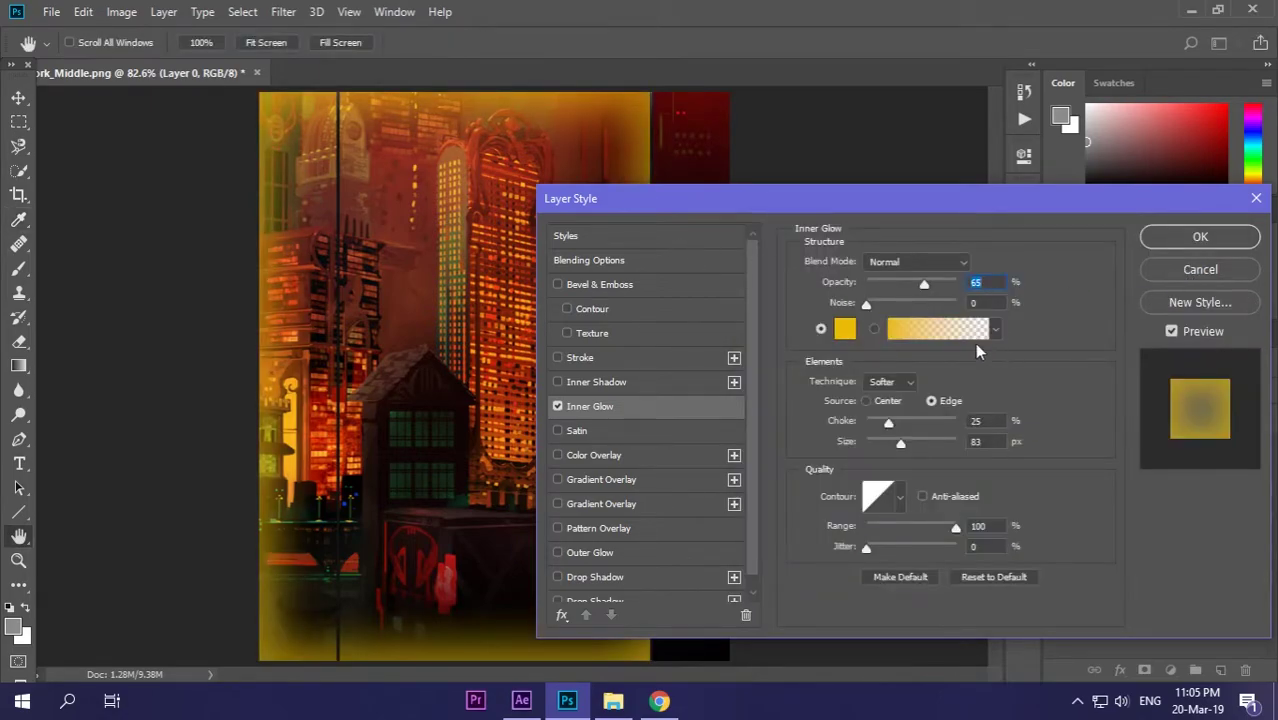
Tune the inner glow: opacity 100%, choke 0, thin size, range about 90%.
{"action": "left_click_drag", "start_coordinate": [935, 289], "coordinate": [987, 343]}
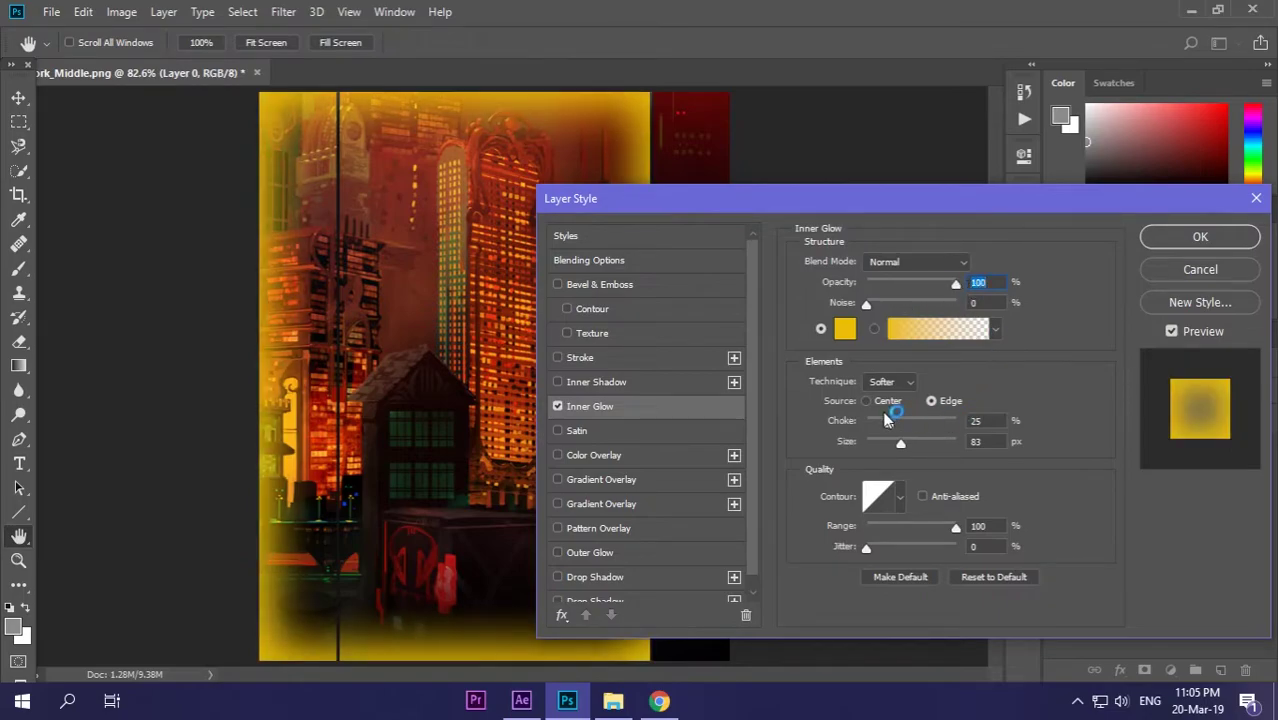
{"action": "mouse_move", "coordinate": [884, 421]}
{"action": "left_mouse_down"}
{"action": "mouse_move", "coordinate": [855, 424]}
{"action": "mouse_move", "coordinate": [878, 447]}
{"action": "left_mouse_up"}
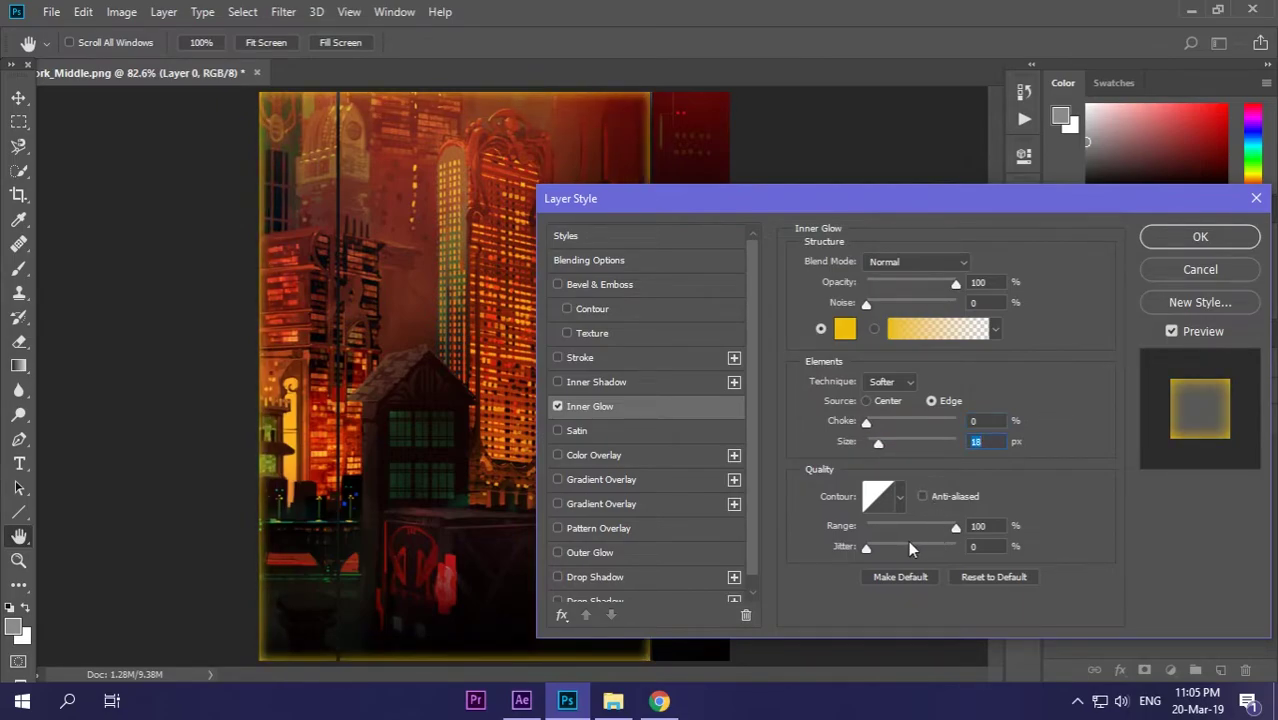
{"action": "left_click_drag", "start_coordinate": [955, 533], "coordinate": [887, 531]}
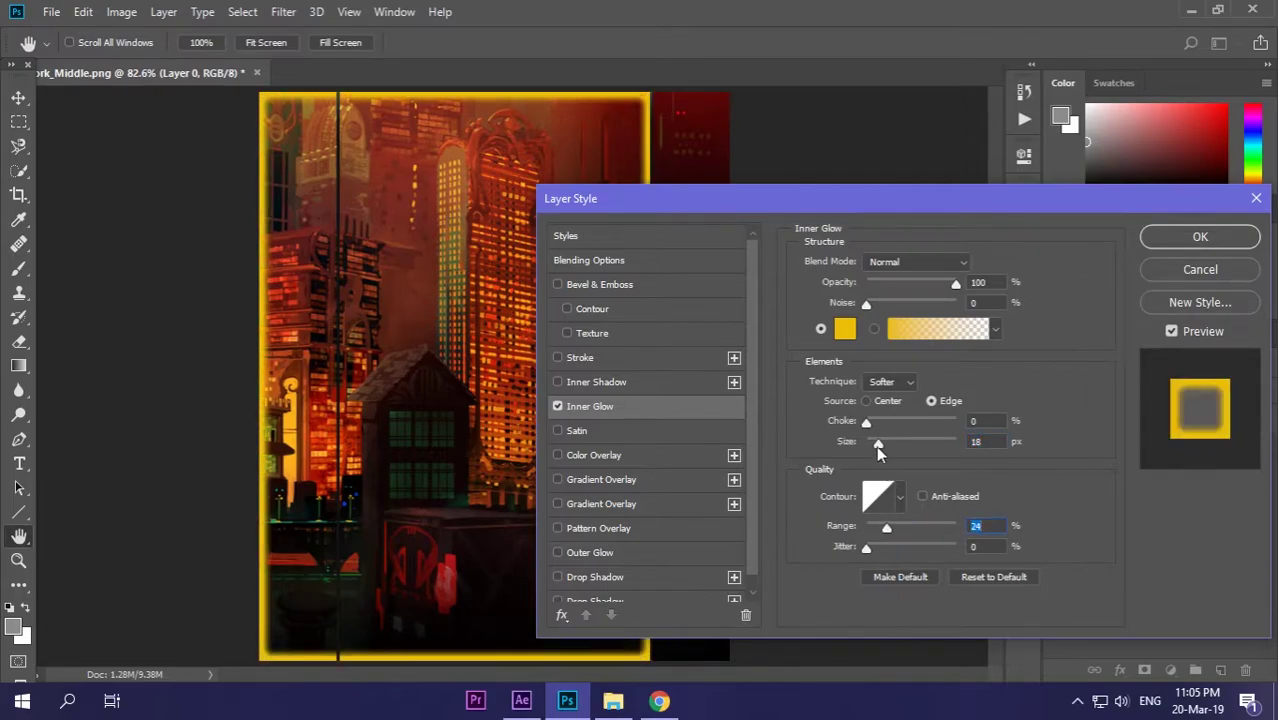
{"action": "left_click_drag", "start_coordinate": [878, 444], "coordinate": [878, 444]}
{"action": "left_click_drag", "start_coordinate": [889, 532], "coordinate": [948, 532]}
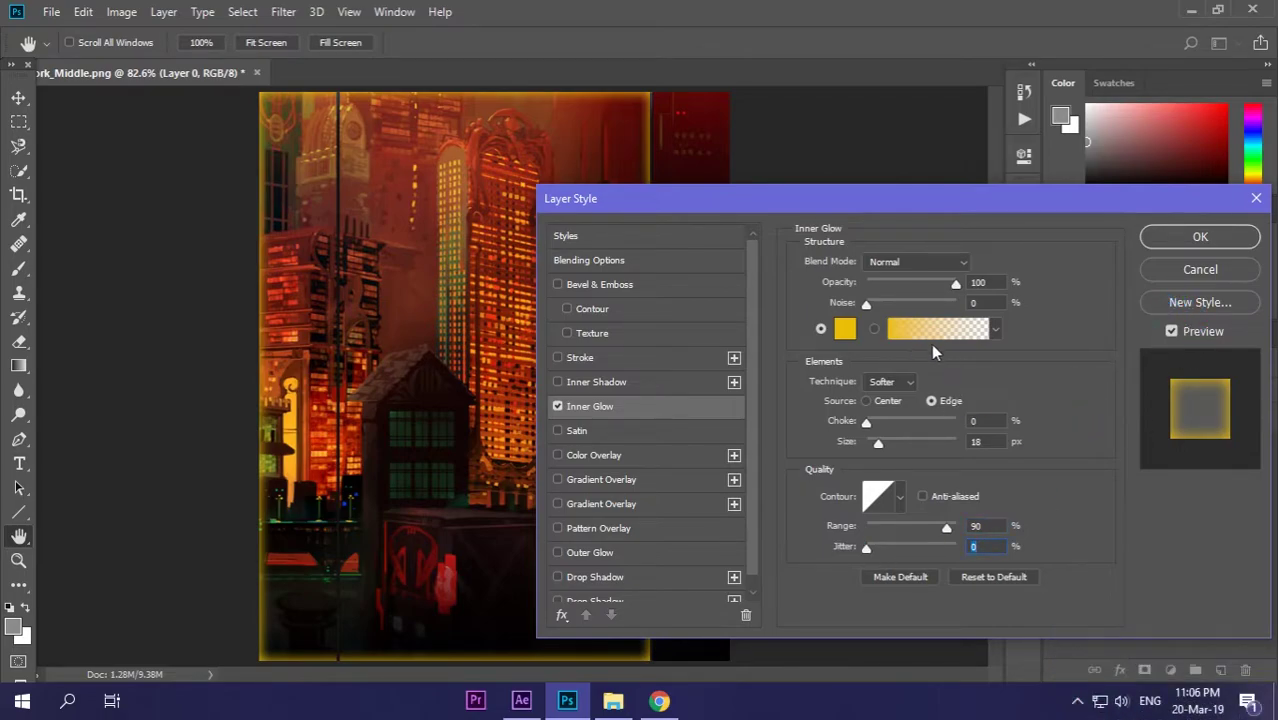
{"action": "left_click", "coordinate": [845, 330]}
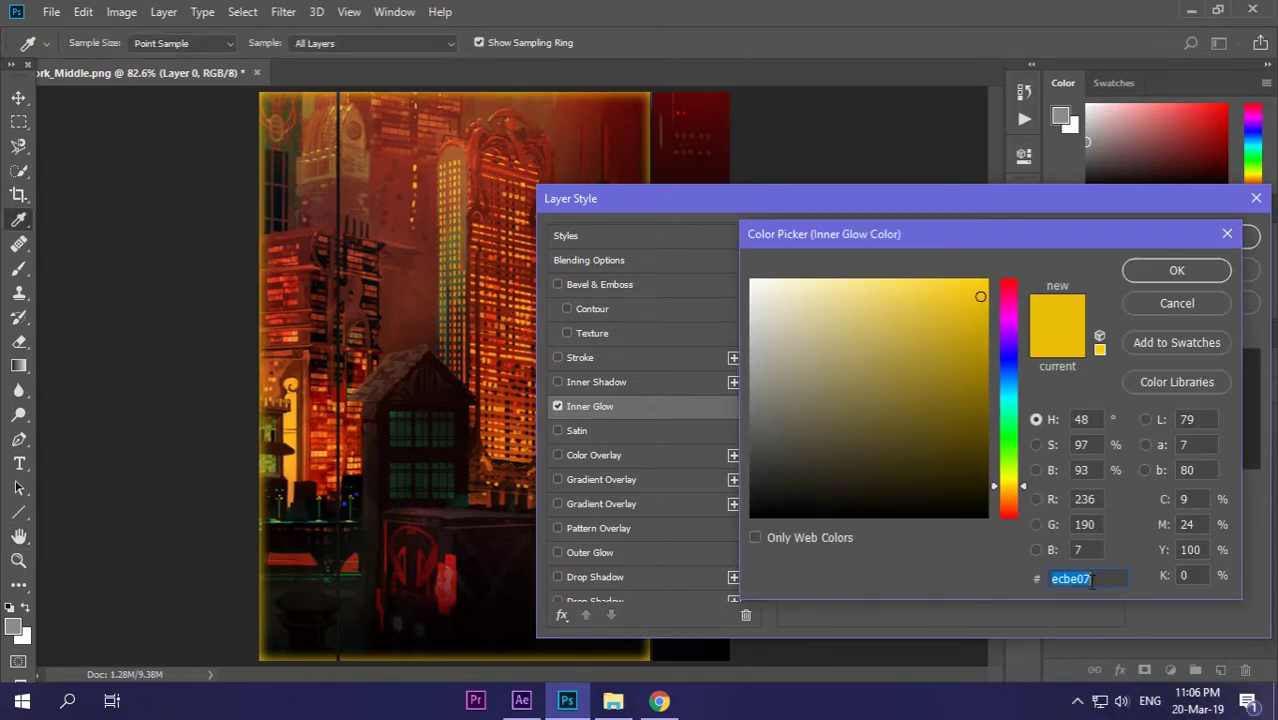
Apply Layer 0's yellow inner glow and add an Inner Glow to Artwork_Right_Top.
{"action": "left_click", "coordinate": [1193, 307]}
{"action": "left_click", "coordinate": [1213, 238]}
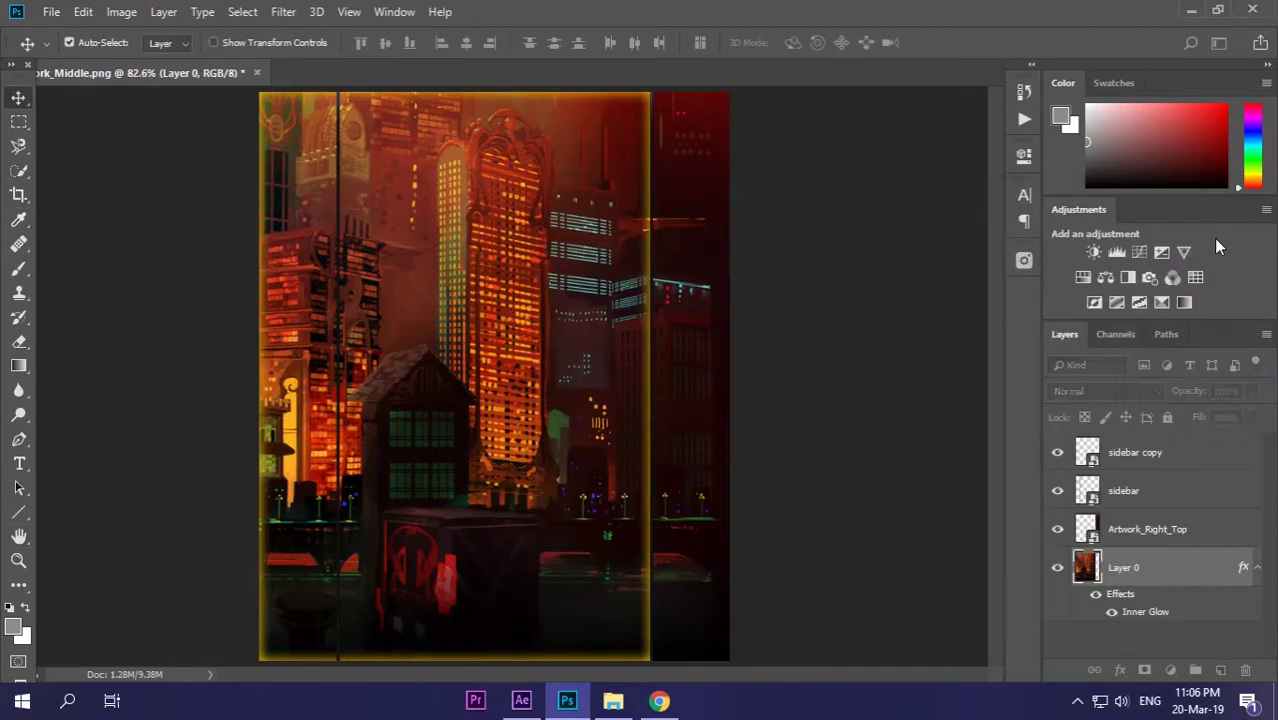
{"action": "left_click", "coordinate": [1175, 533]}
{"action": "left_click", "coordinate": [1120, 672]}
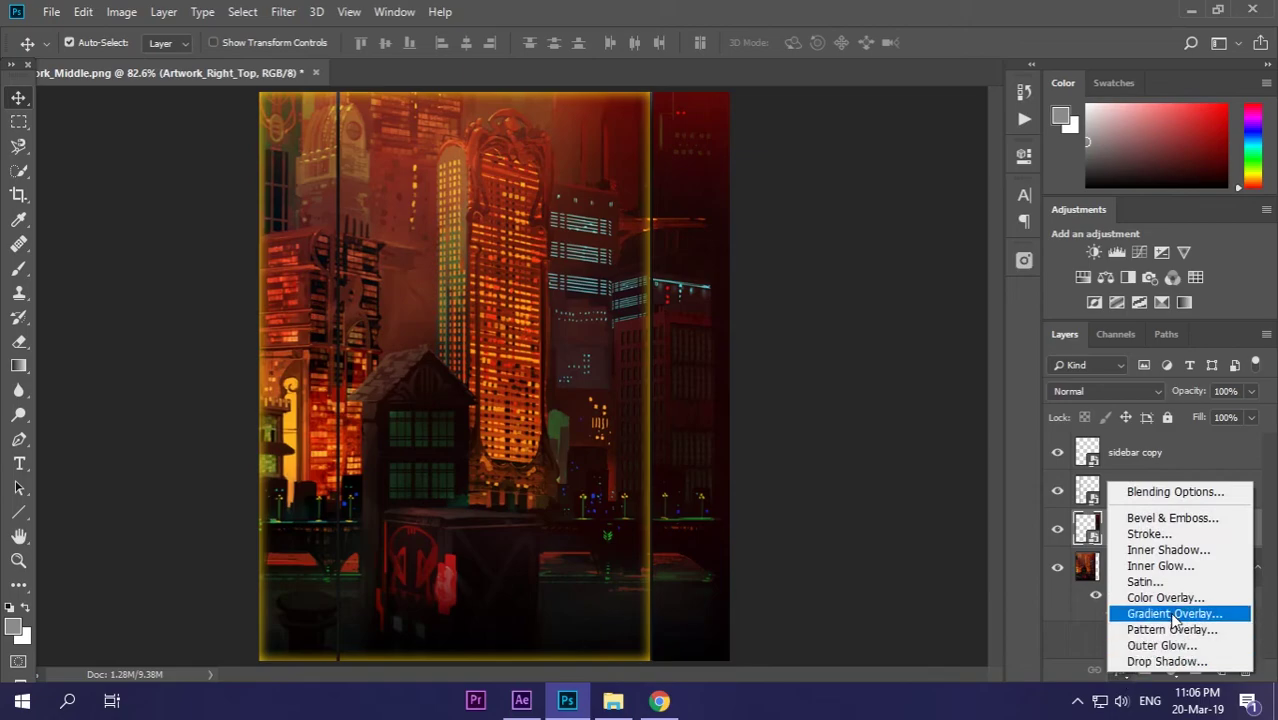
{"action": "left_click", "coordinate": [1202, 568]}
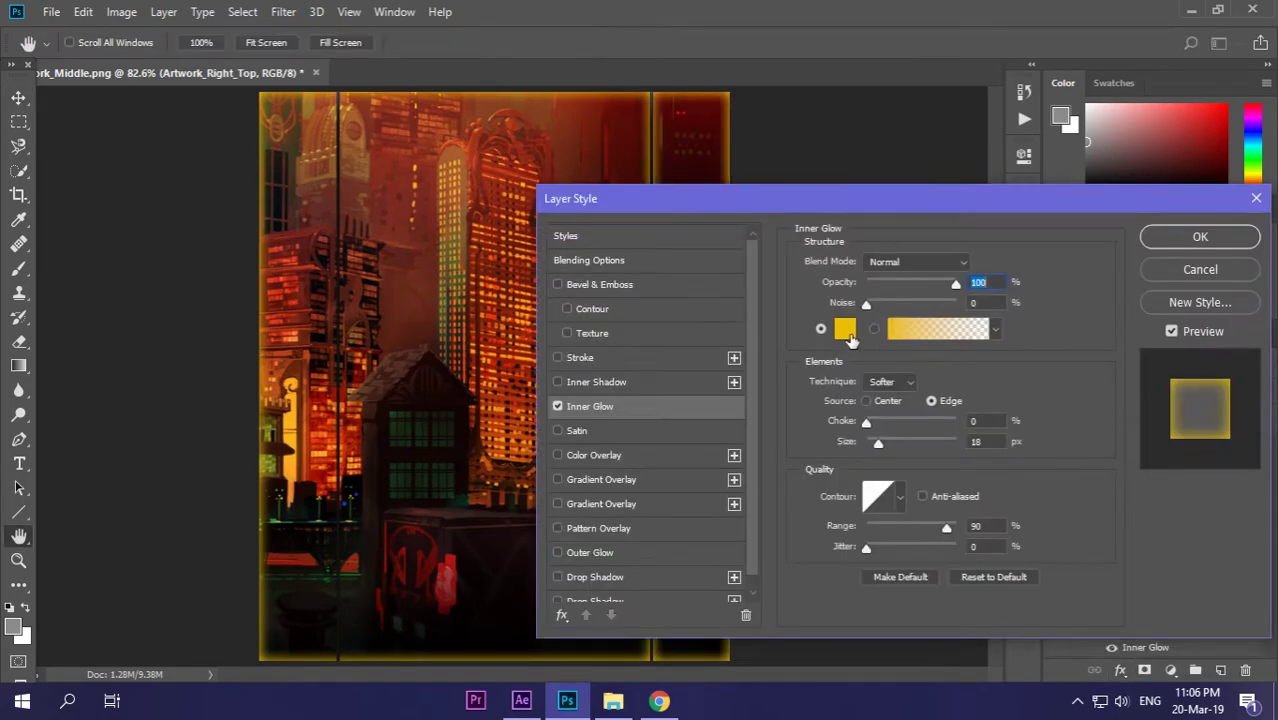
Set Artwork_Right_Top's inner glow colour to yellow ecbe07 and apply it.
{"action": "left_click", "coordinate": [846, 330]}
{"action": "left_click", "coordinate": [1103, 582]}
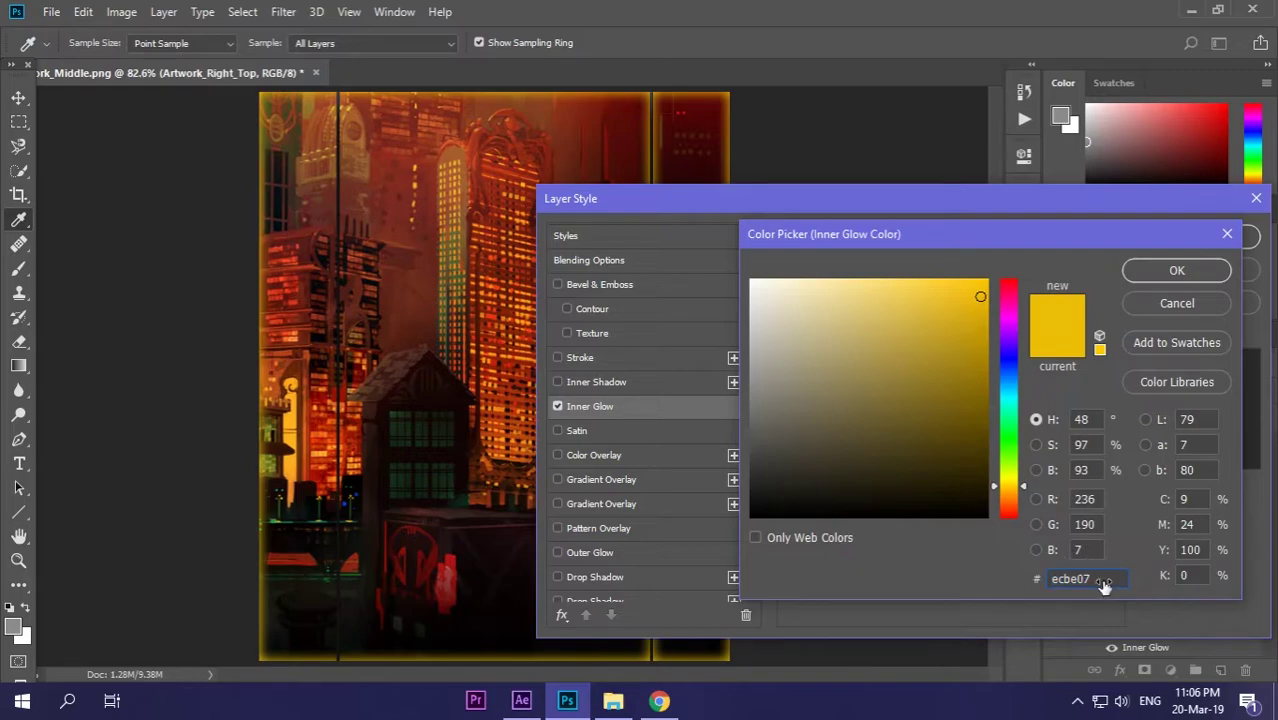
{"action": "left_click", "coordinate": [1162, 270]}
{"action": "mouse_move", "coordinate": [884, 198]}
{"action": "left_mouse_down"}
{"action": "mouse_move", "coordinate": [905, 337]}
{"action": "mouse_move", "coordinate": [1143, 127]}
{"action": "mouse_move", "coordinate": [1008, 138]}
{"action": "left_mouse_up"}
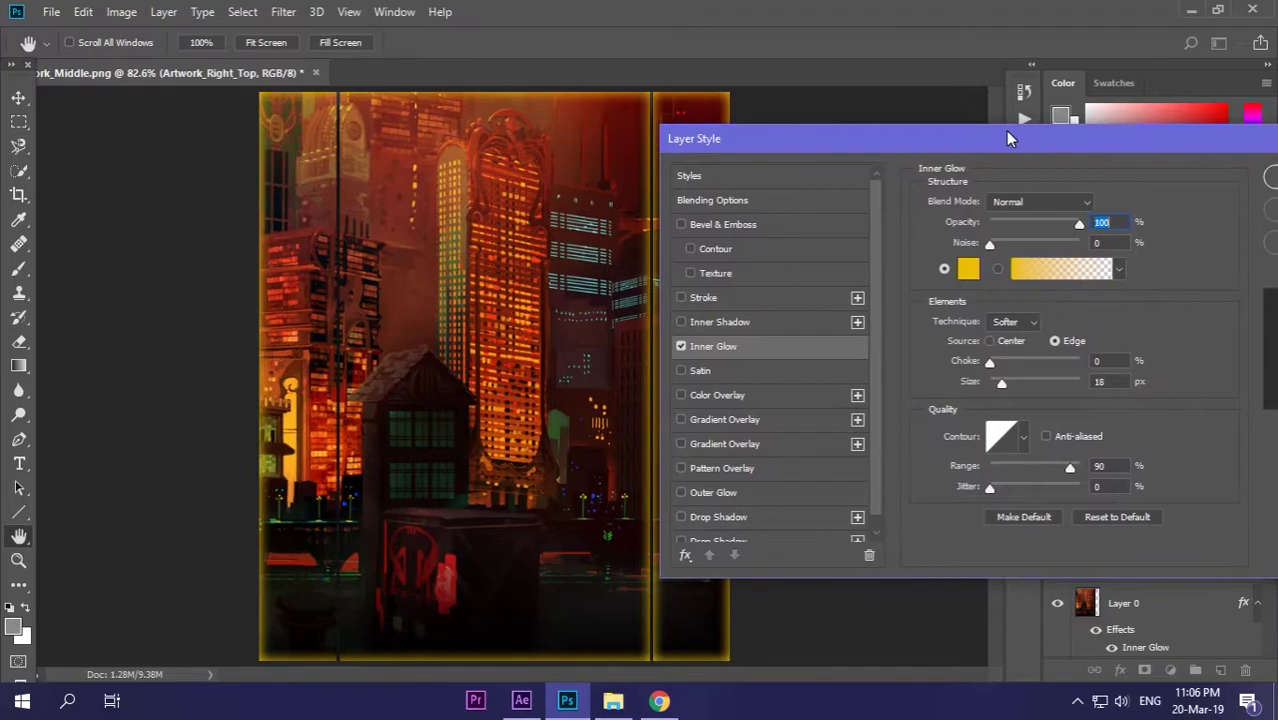
{"action": "left_click_drag", "start_coordinate": [1135, 138], "coordinate": [954, 146]}
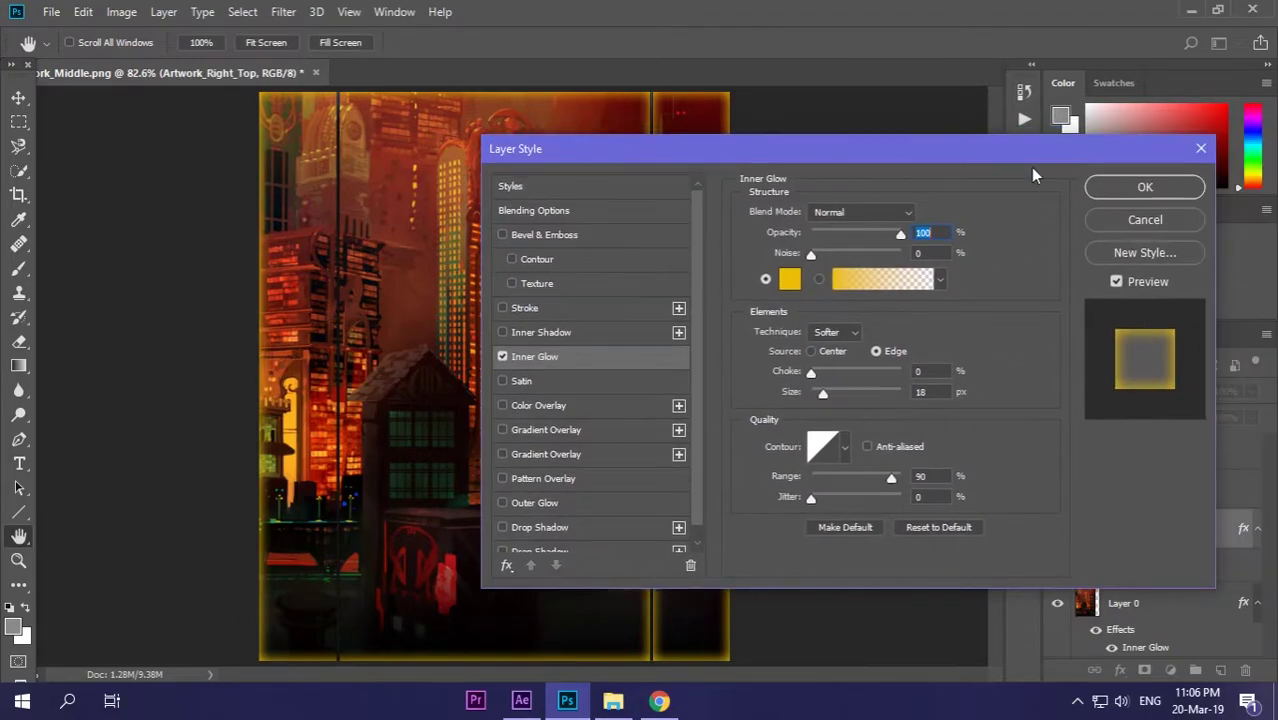
{"action": "left_click", "coordinate": [1141, 184]}
{"action": "left_click", "coordinate": [1152, 492]}
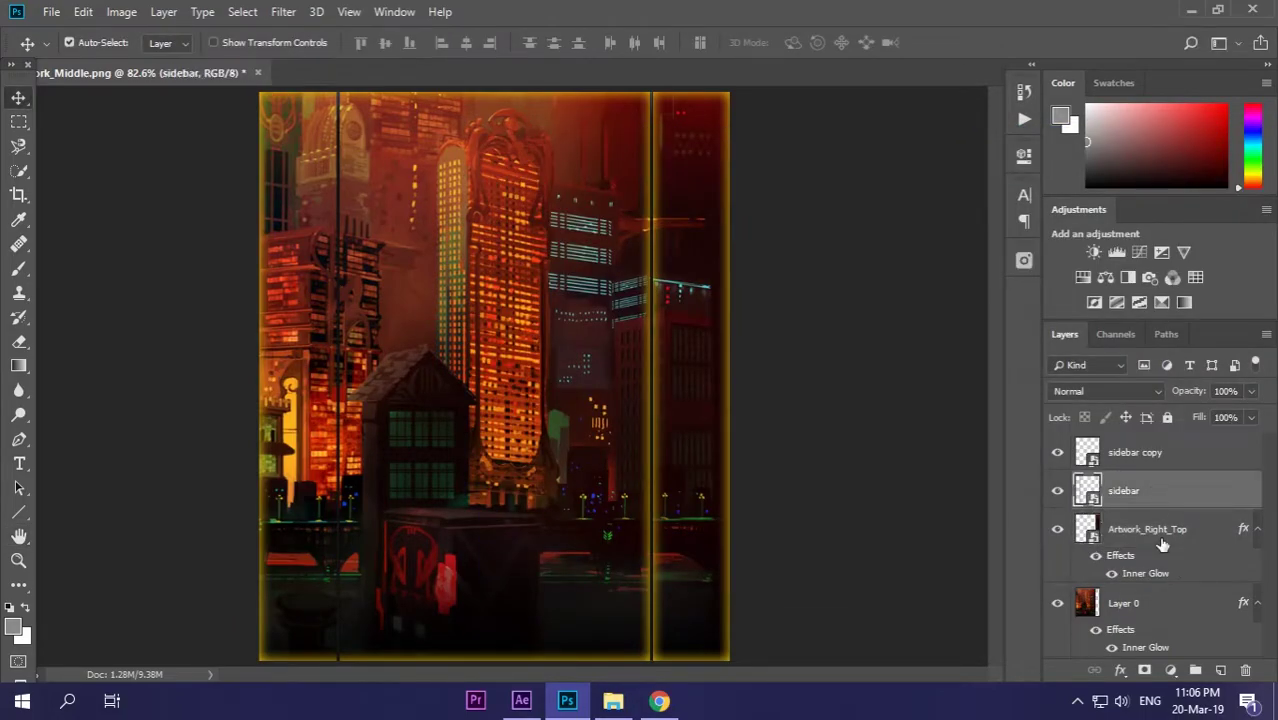
{"action": "left_click", "coordinate": [1120, 671]}
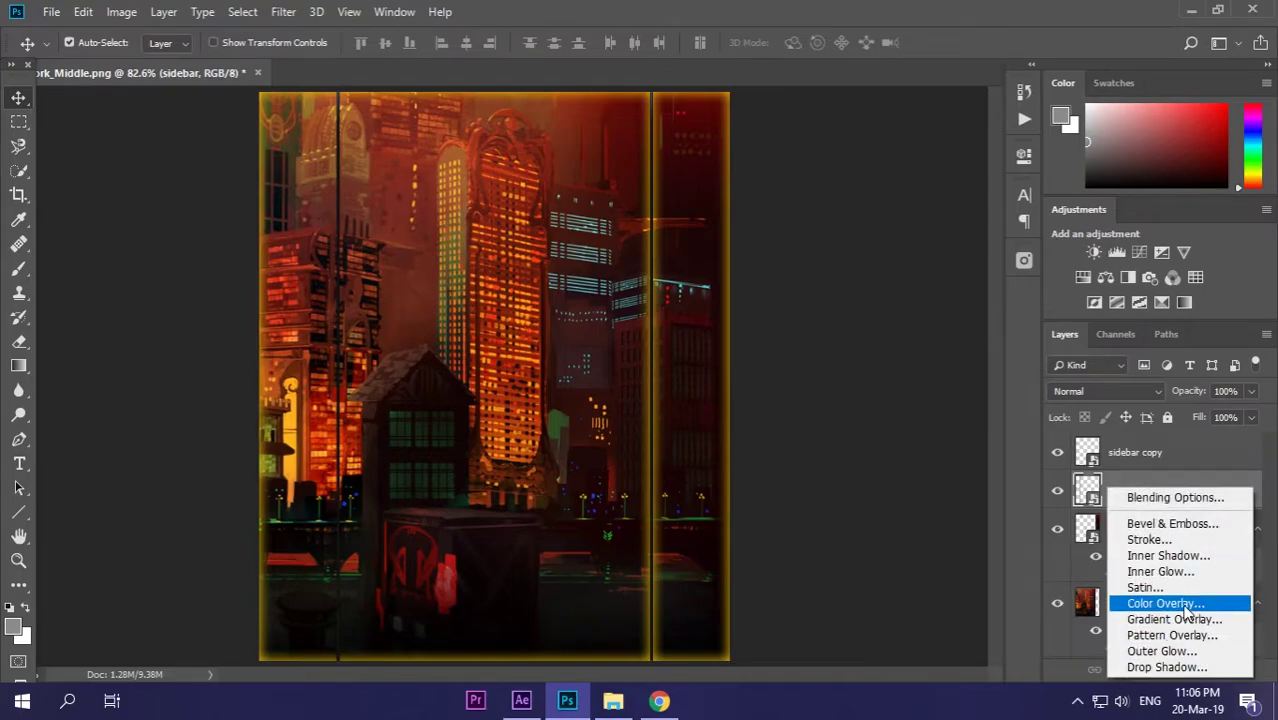
{"action": "left_click", "coordinate": [1183, 653]}
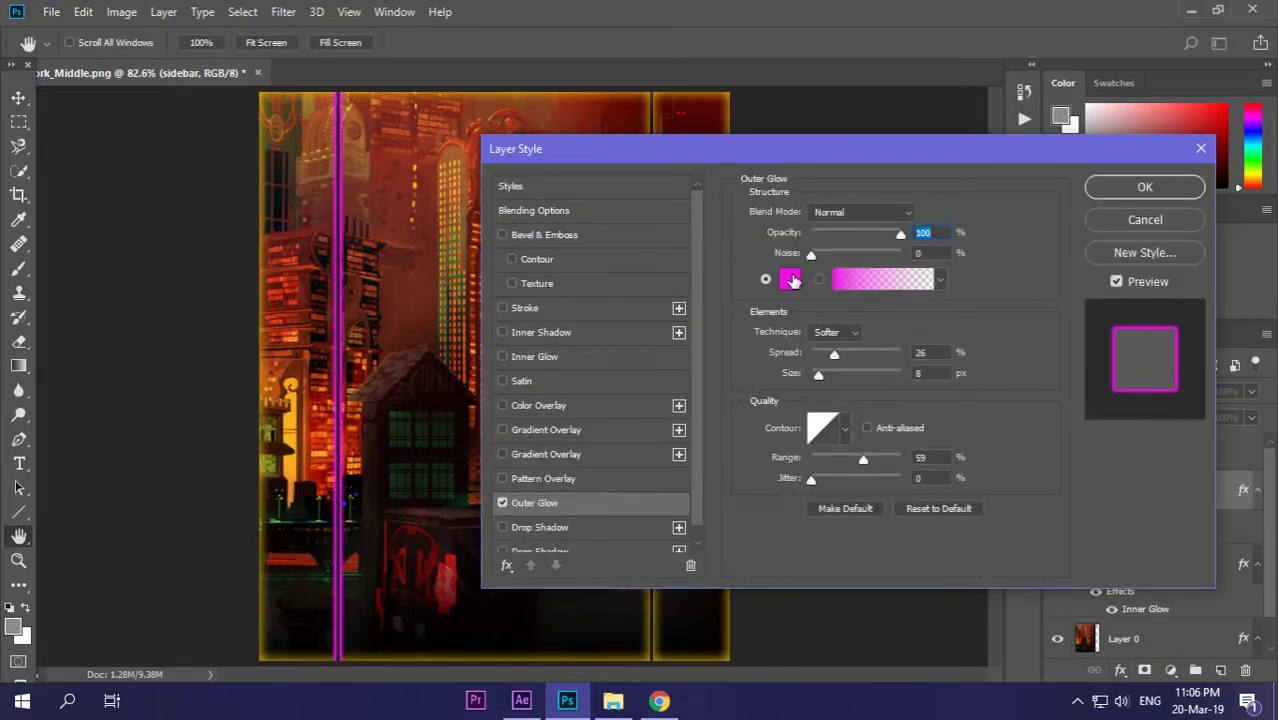
{"action": "left_click", "coordinate": [790, 280]}
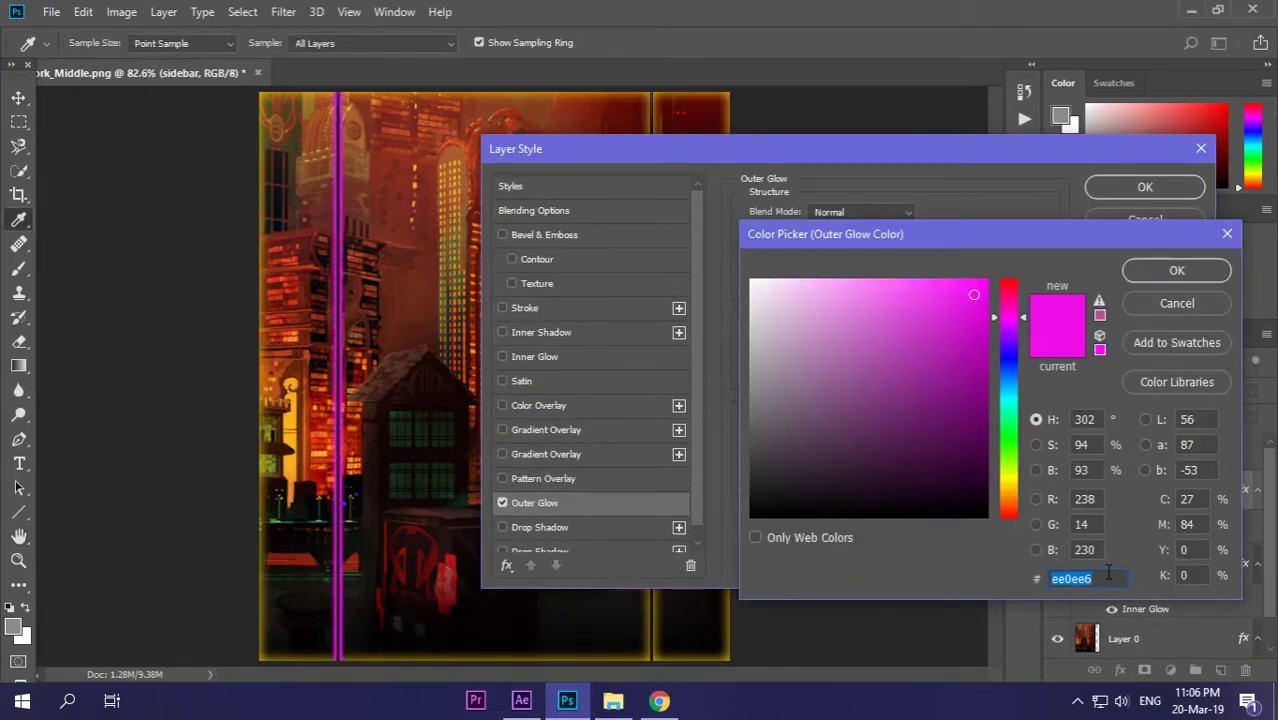
{"action": "type", "text": "ecbe07"}
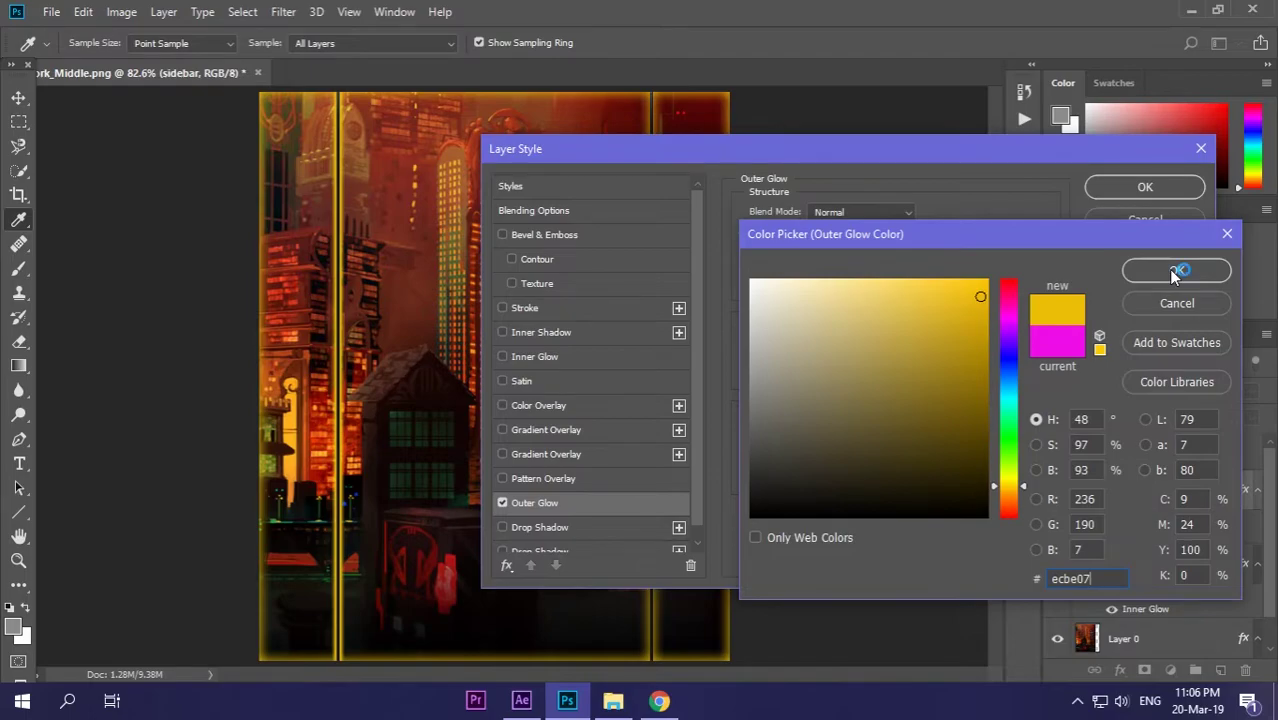
{"action": "left_click", "coordinate": [1176, 272]}
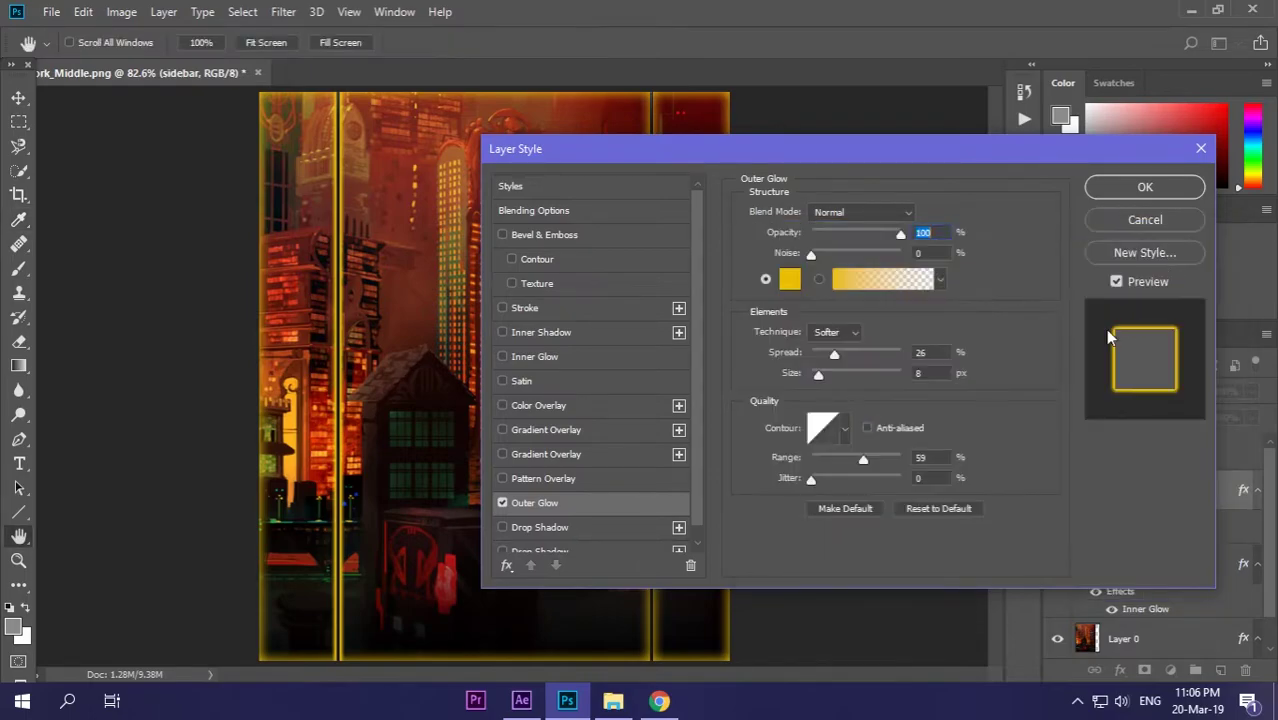
{"action": "left_click", "coordinate": [1200, 154]}
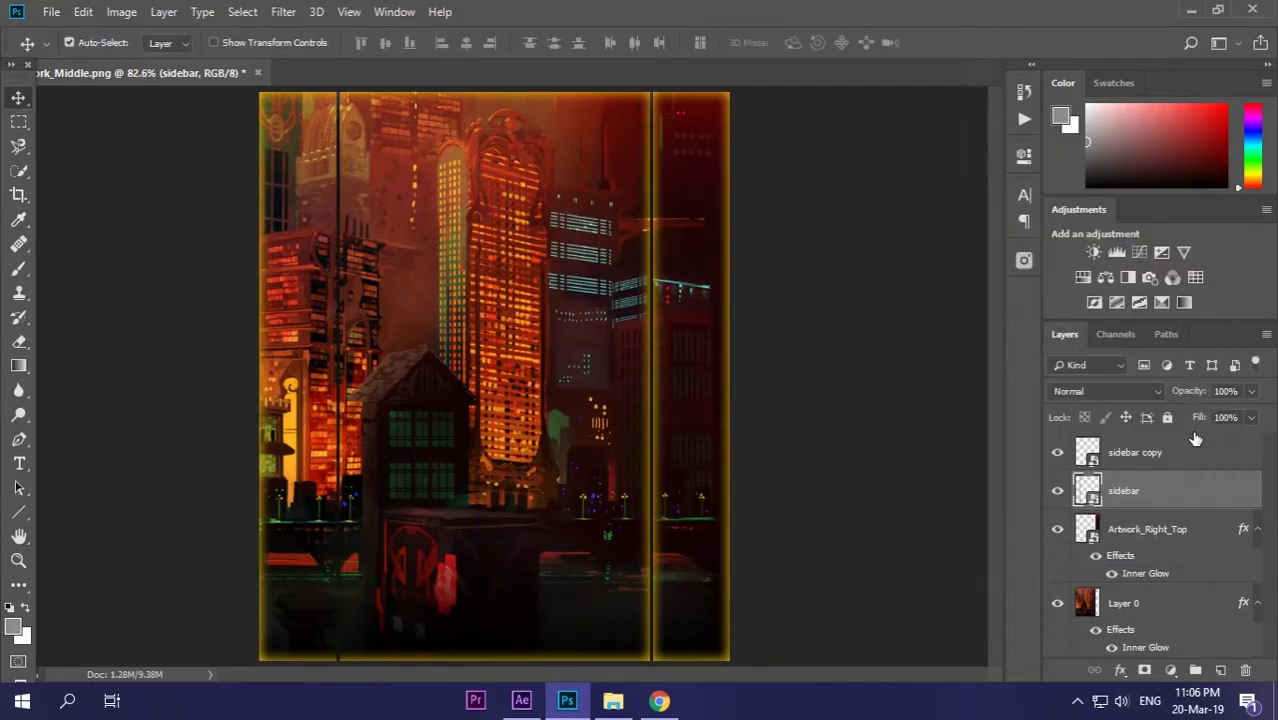
{"action": "left_click", "coordinate": [1158, 577]}
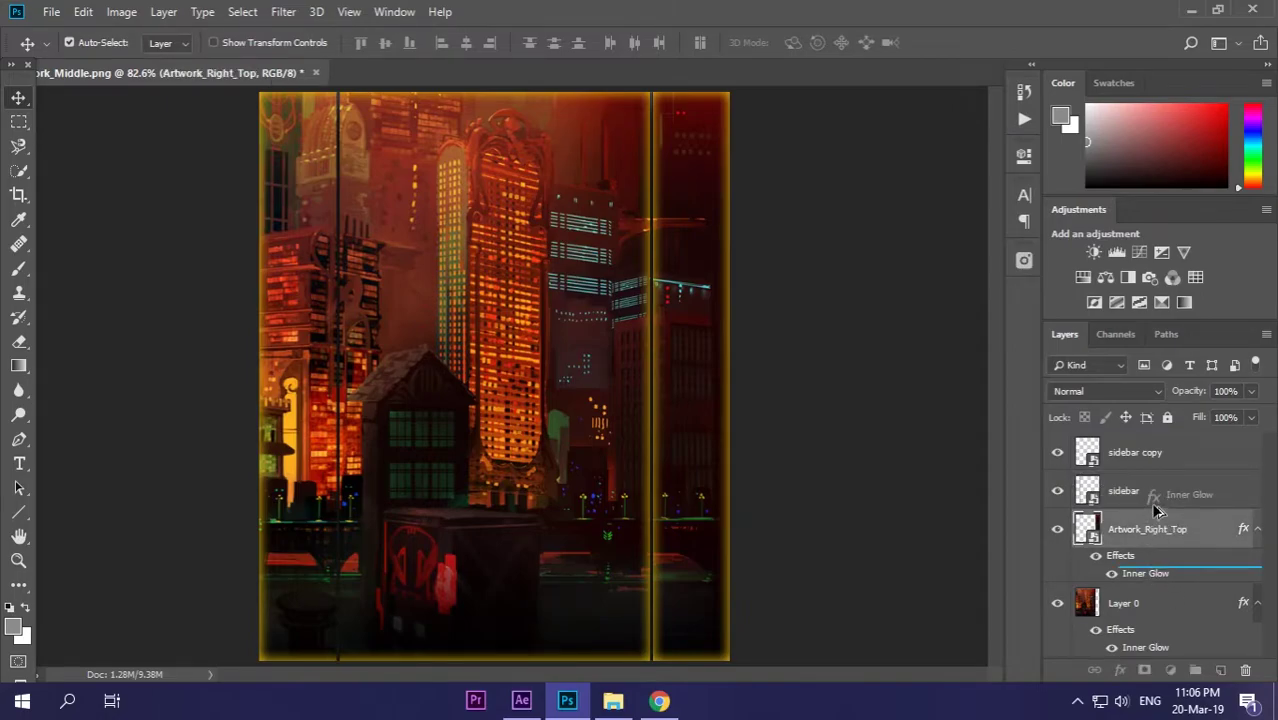
Undo a copied inner glow on the sidebar layer and add an Outer Glow instead.
{"action": "left_click_drag", "start_coordinate": [1155, 578], "coordinate": [1160, 492]}
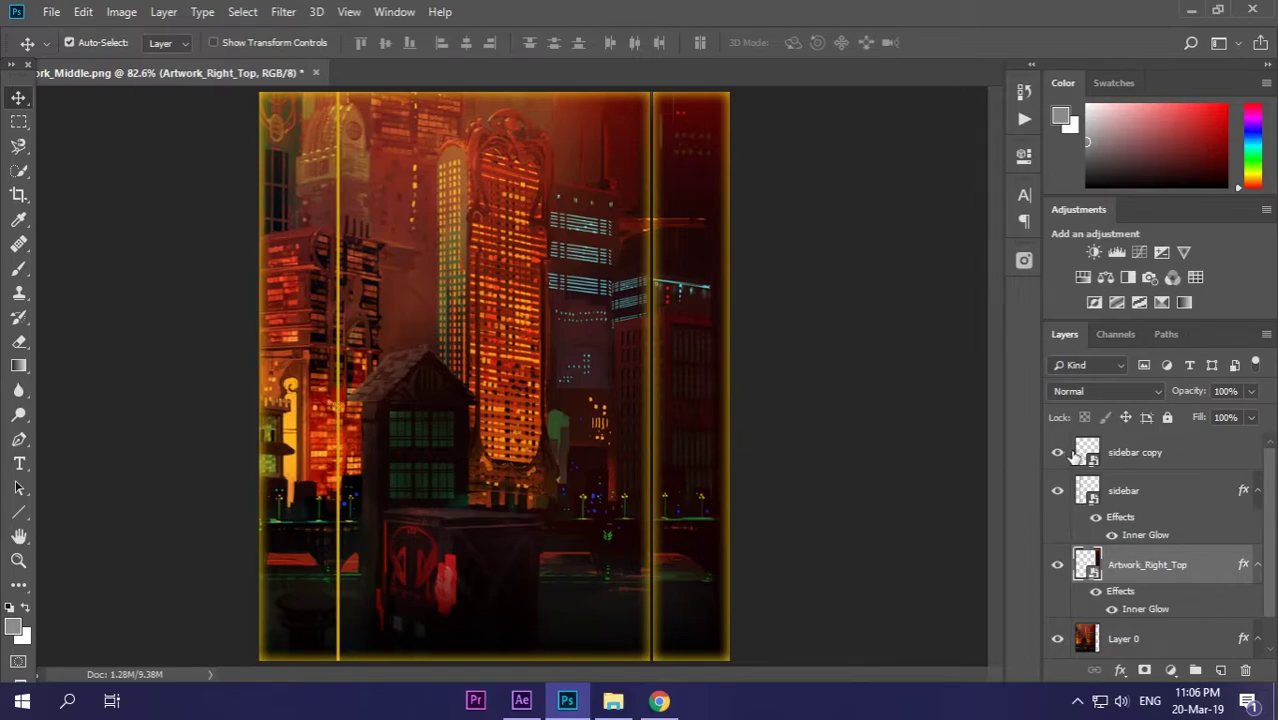
{"action": "key", "text": "ctrl+z"}
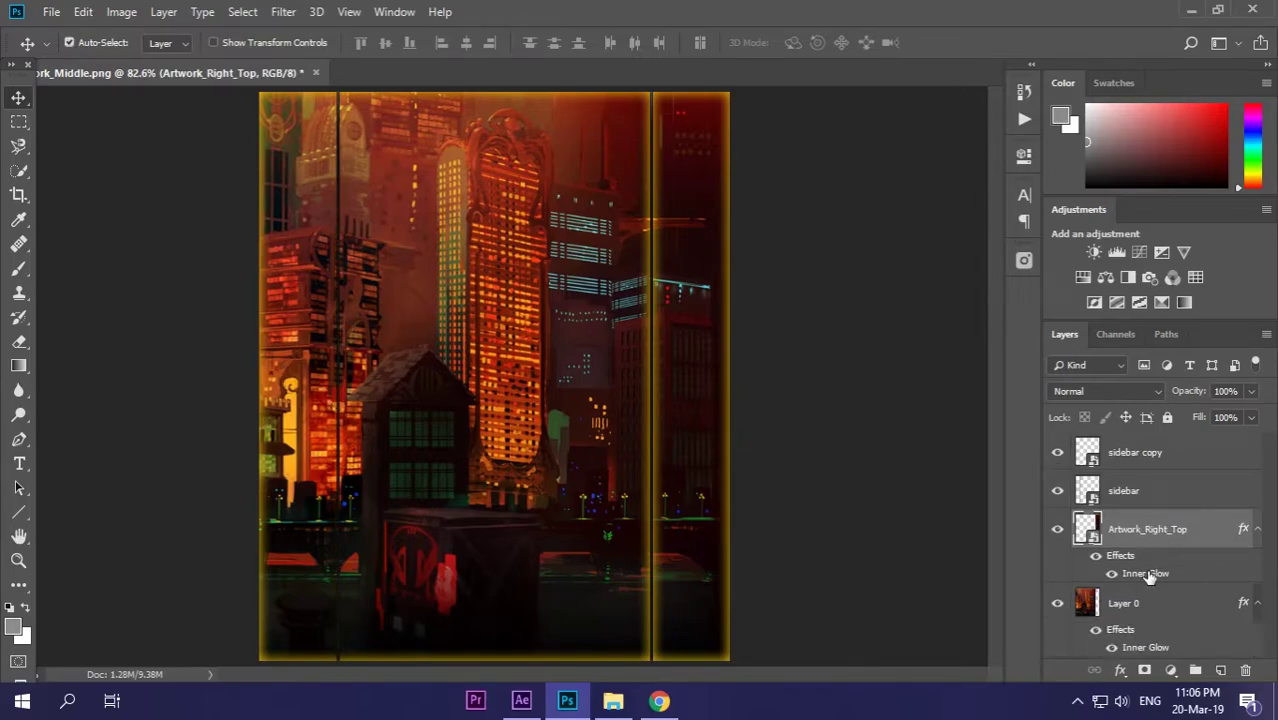
{"action": "left_click", "coordinate": [1141, 492]}
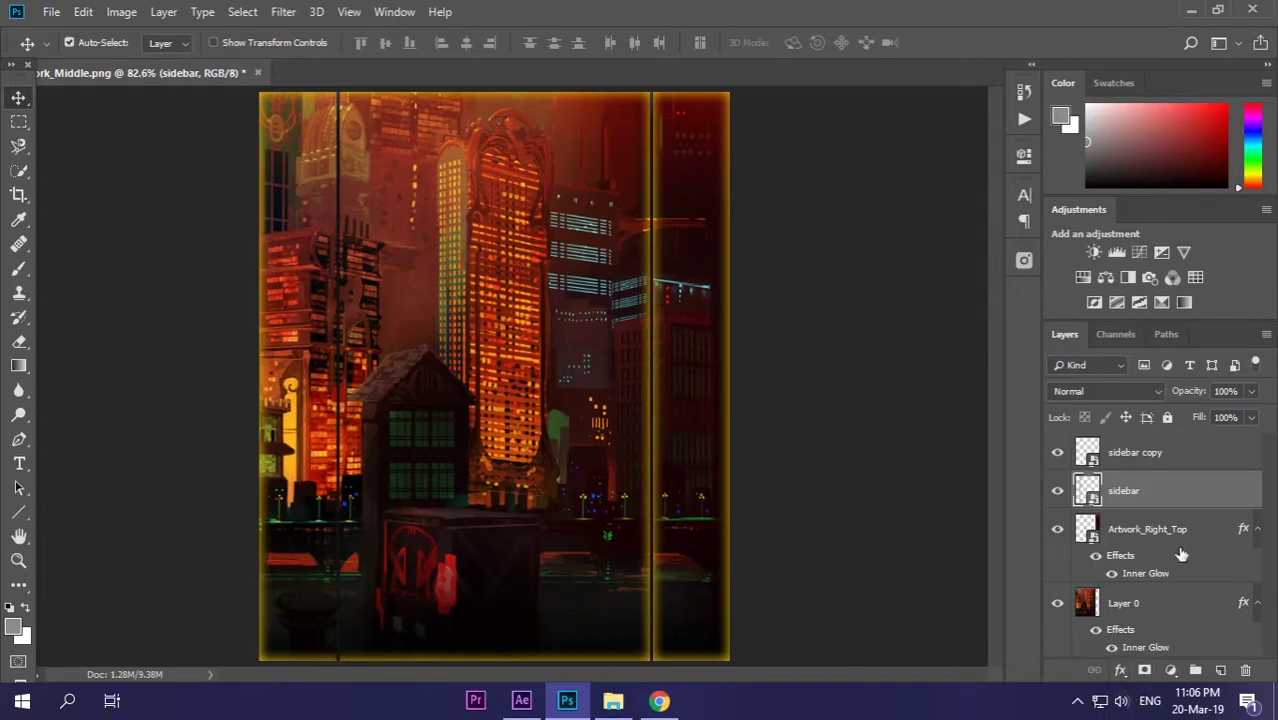
{"action": "left_click", "coordinate": [1120, 671]}
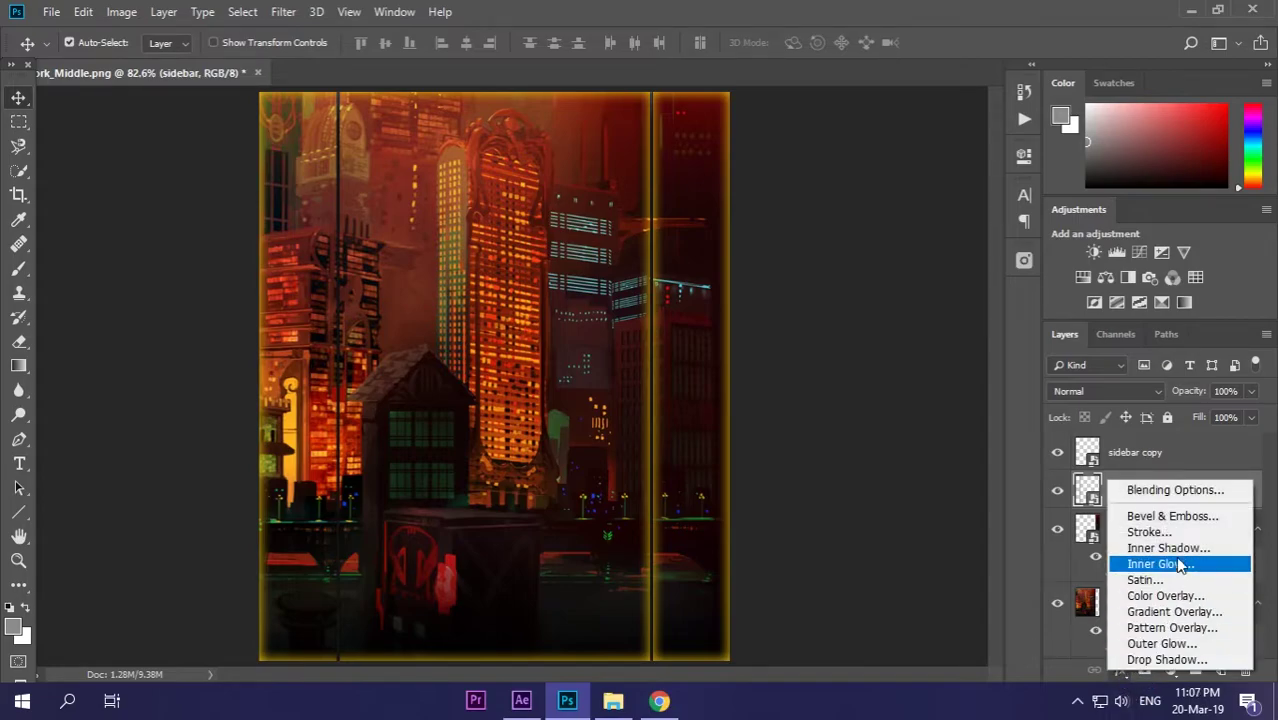
{"action": "left_click", "coordinate": [1162, 643]}
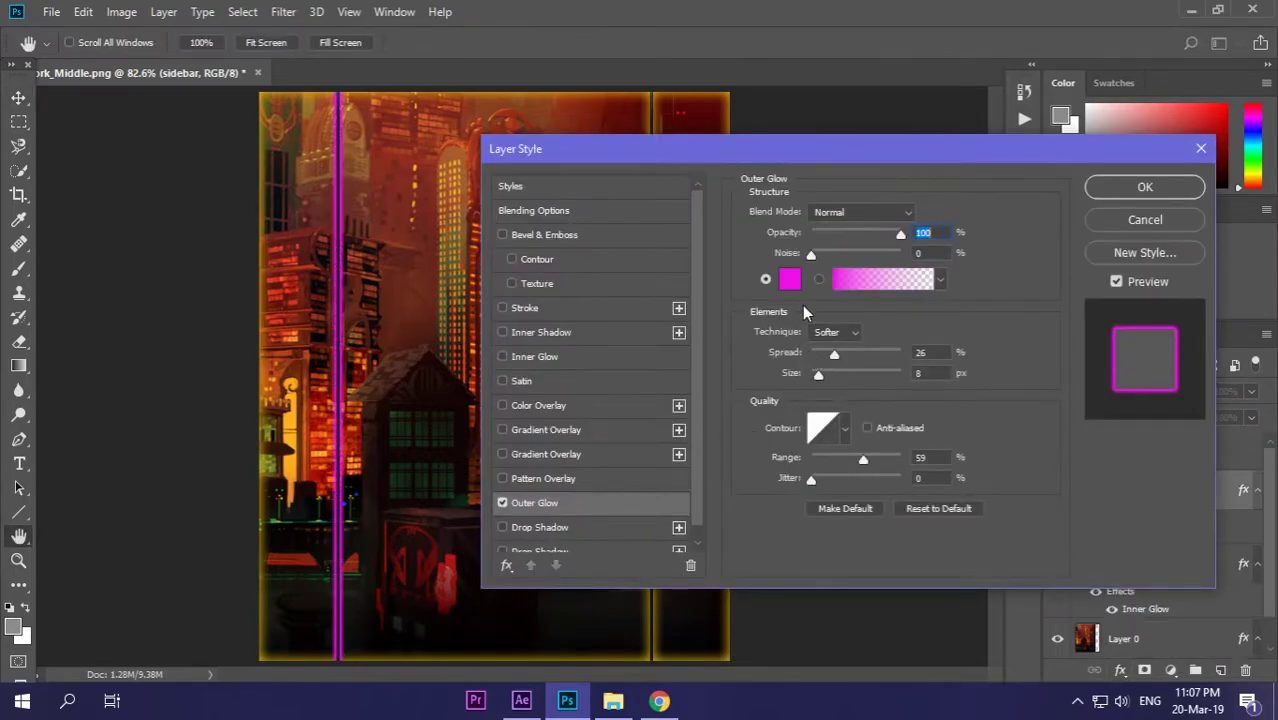
Set the sidebar outer glow to yellow ecbe07 with wider spread, larger size and 84% range.
{"action": "left_click", "coordinate": [790, 279]}
{"action": "type", "text": "ecbe07"}
{"action": "left_click", "coordinate": [1170, 271]}
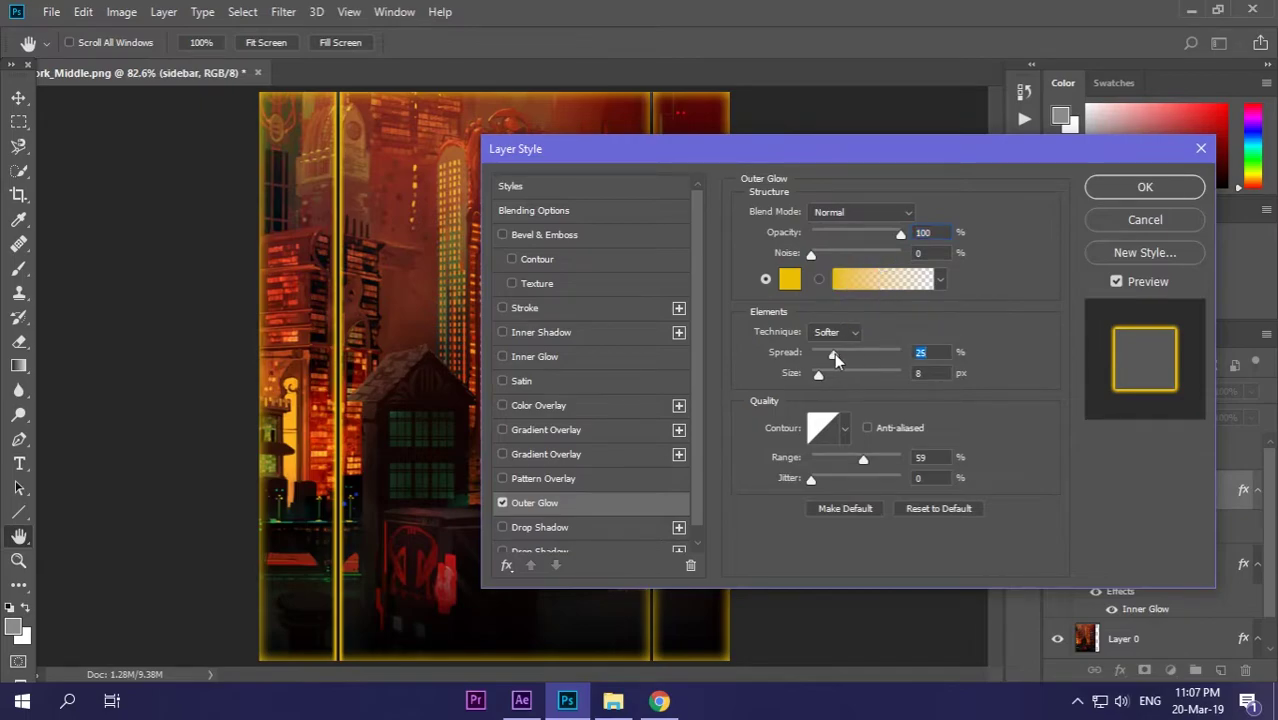
{"action": "left_click_drag", "start_coordinate": [834, 353], "coordinate": [836, 353]}
{"action": "left_click_drag", "start_coordinate": [864, 460], "coordinate": [886, 459]}
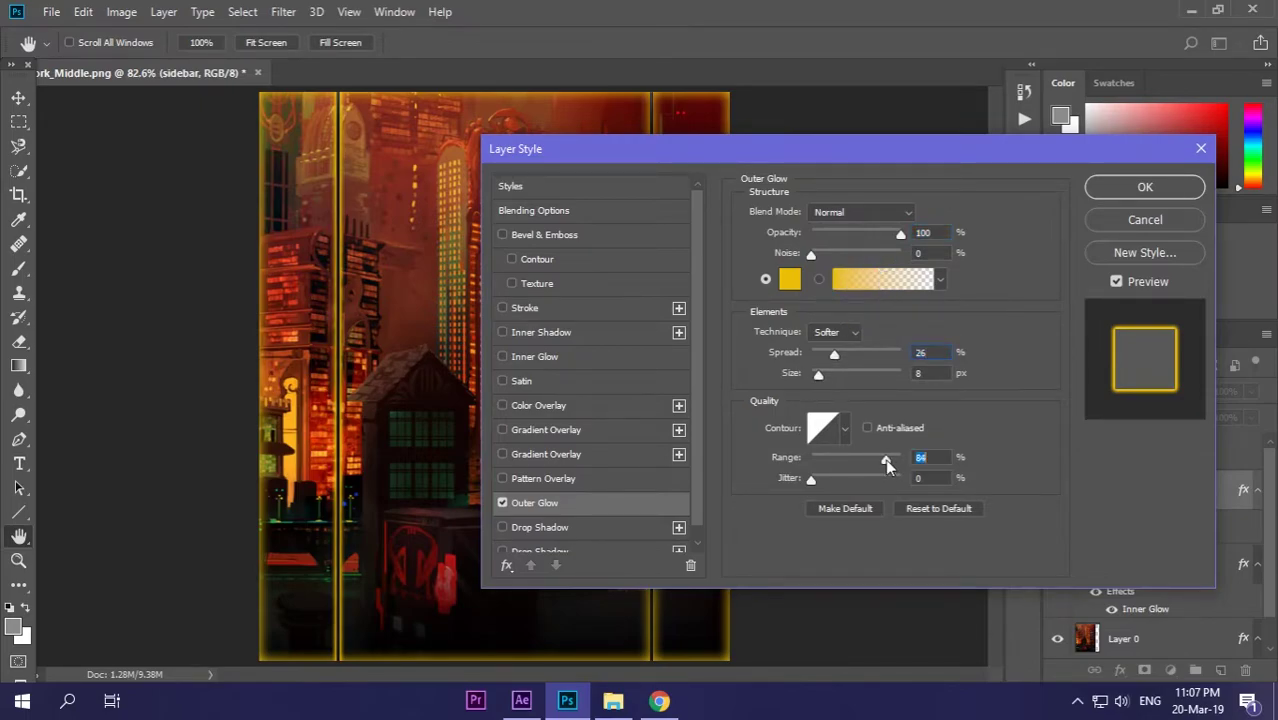
{"action": "mouse_move", "coordinate": [818, 374]}
{"action": "left_mouse_down"}
{"action": "mouse_move", "coordinate": [825, 384]}
{"action": "mouse_move", "coordinate": [819, 358]}
{"action": "left_mouse_up"}
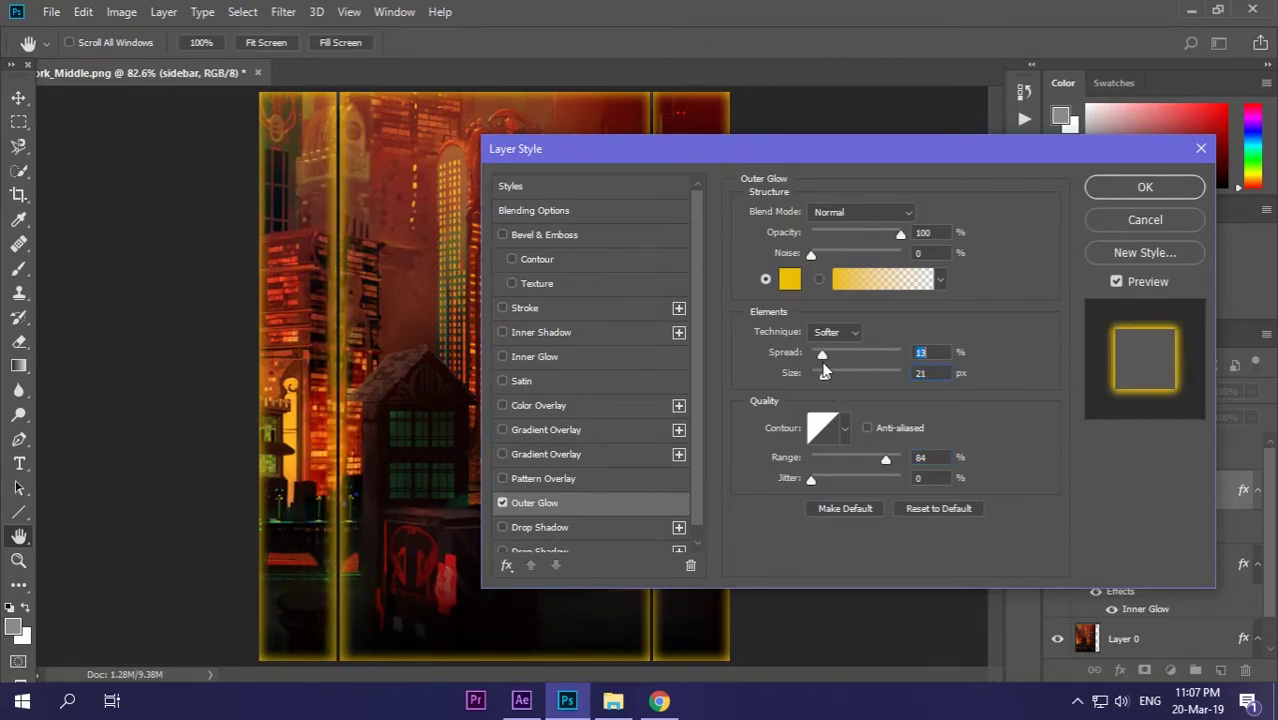
{"action": "key", "text": "Return"}
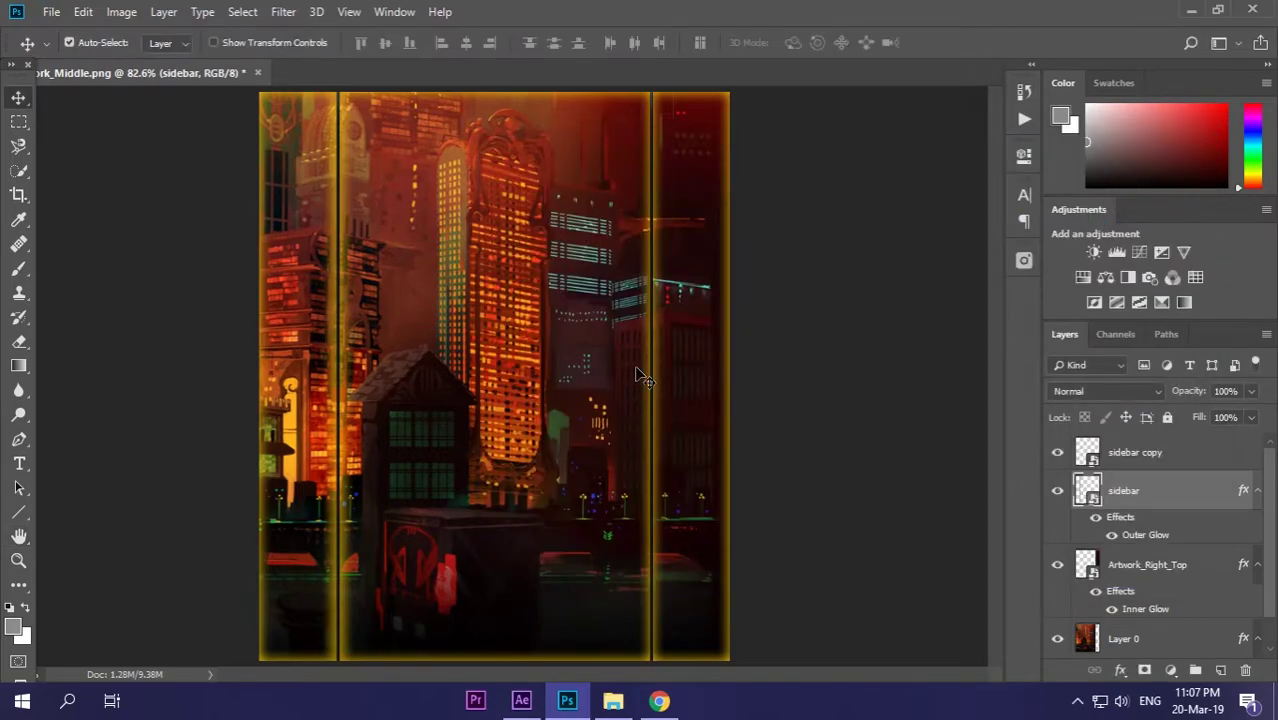
Compare with the sidebar copy hidden, then adjust the outer glow to range 95%, size 13 px.
{"action": "left_click", "coordinate": [1059, 455]}
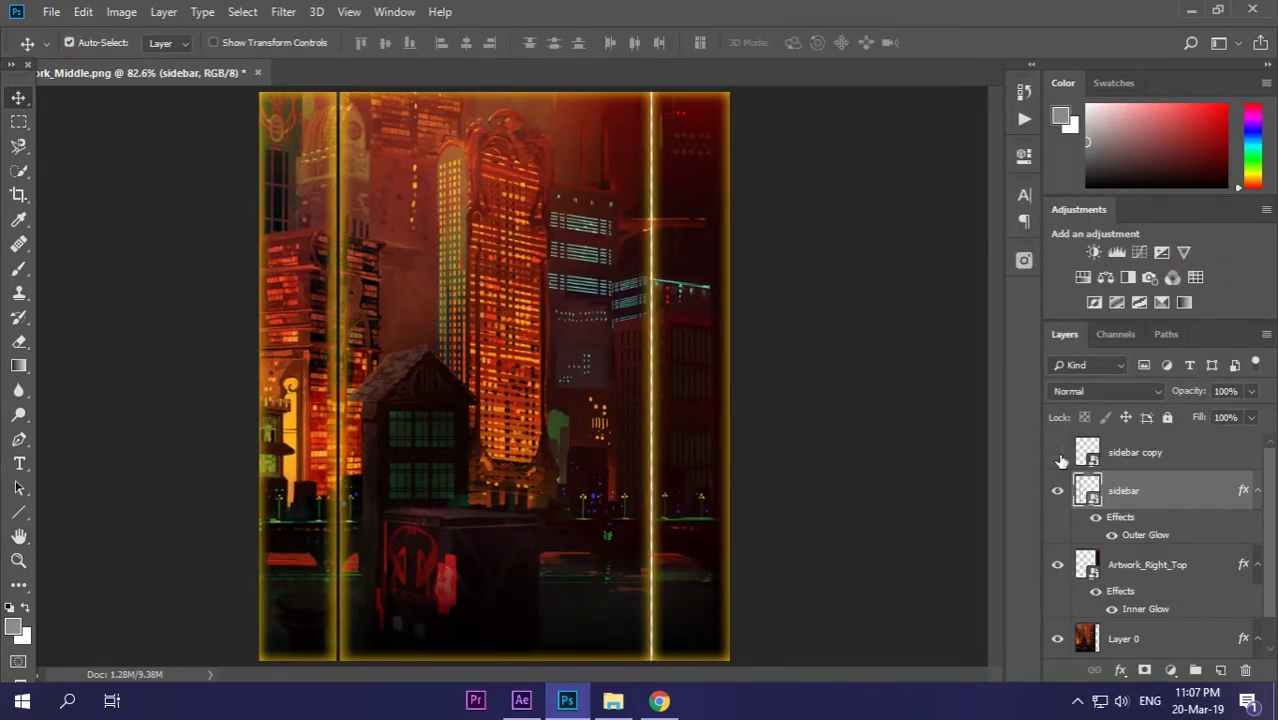
{"action": "left_click", "coordinate": [1059, 455]}
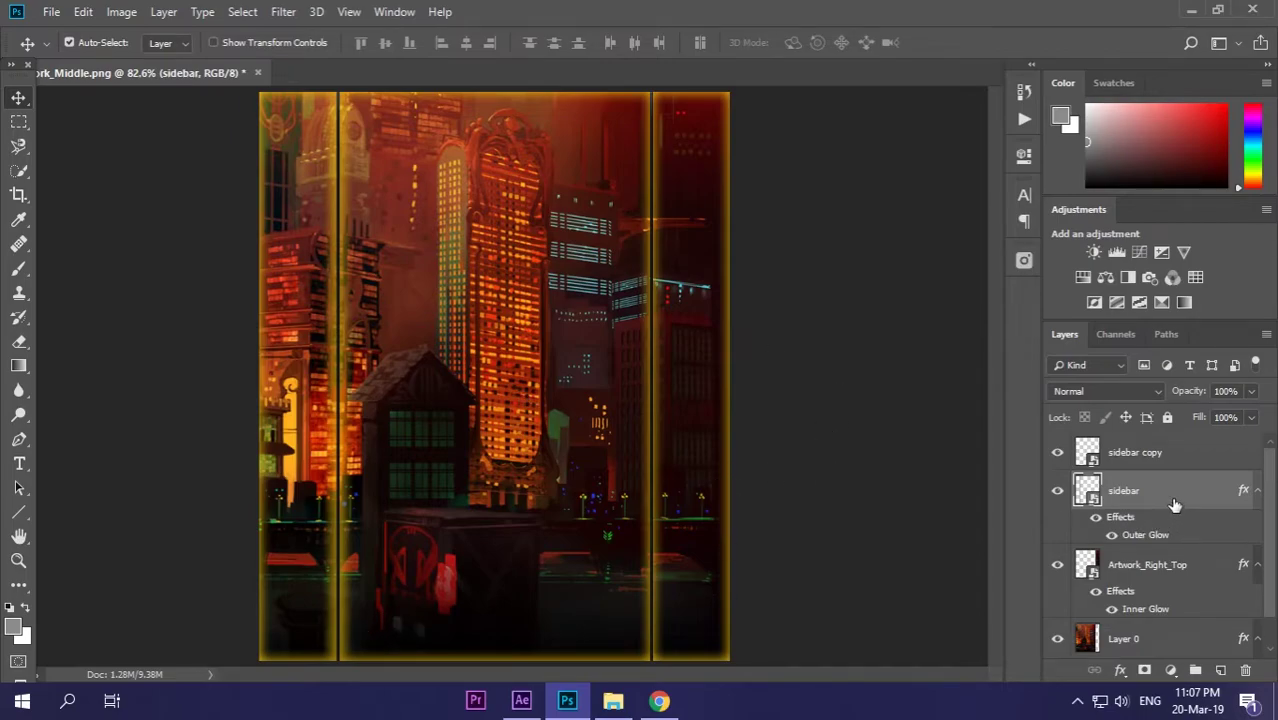
{"action": "double_click", "coordinate": [1150, 538]}
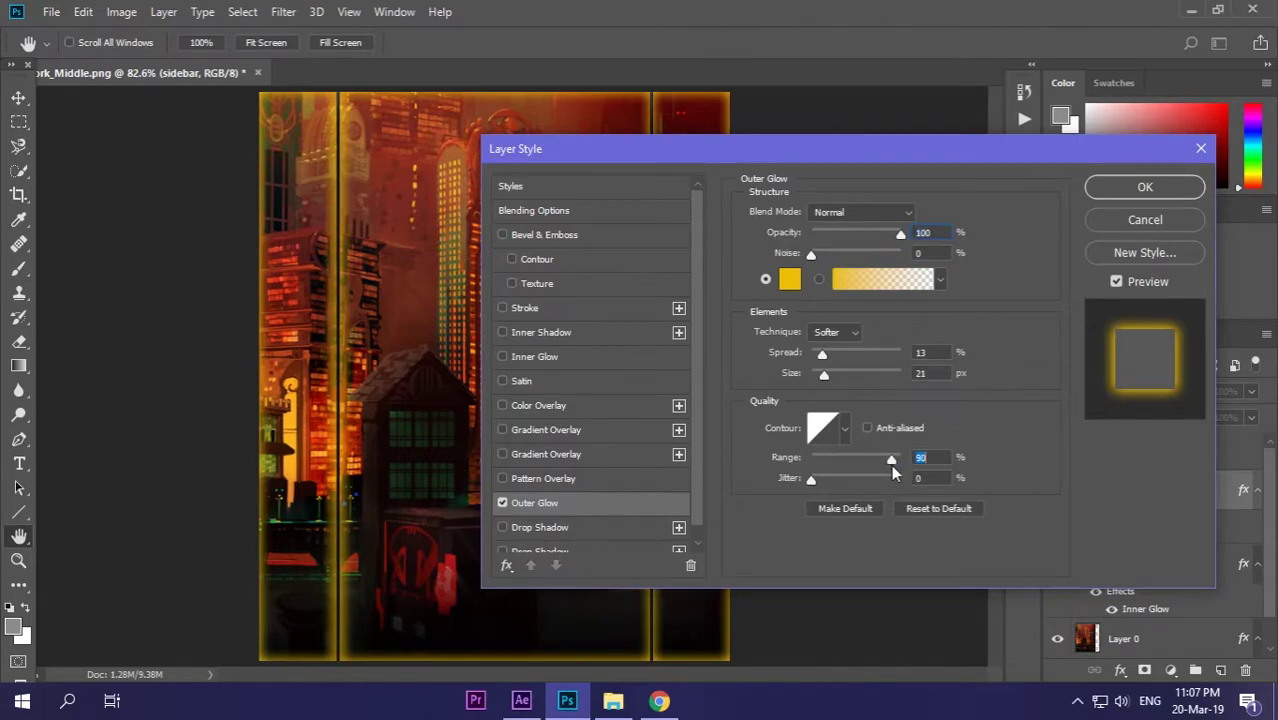
{"action": "left_click_drag", "start_coordinate": [885, 459], "coordinate": [895, 465]}
{"action": "left_click_drag", "start_coordinate": [822, 380], "coordinate": [818, 376]}
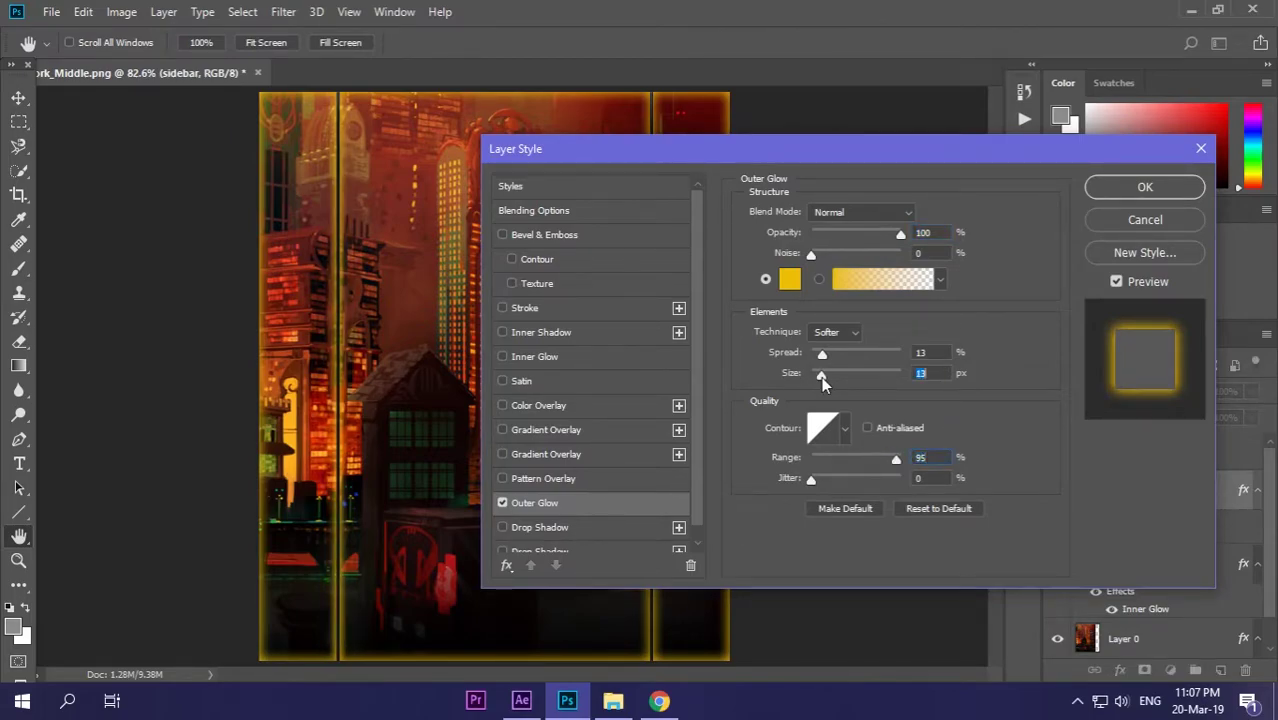
{"action": "left_click", "coordinate": [1145, 188]}
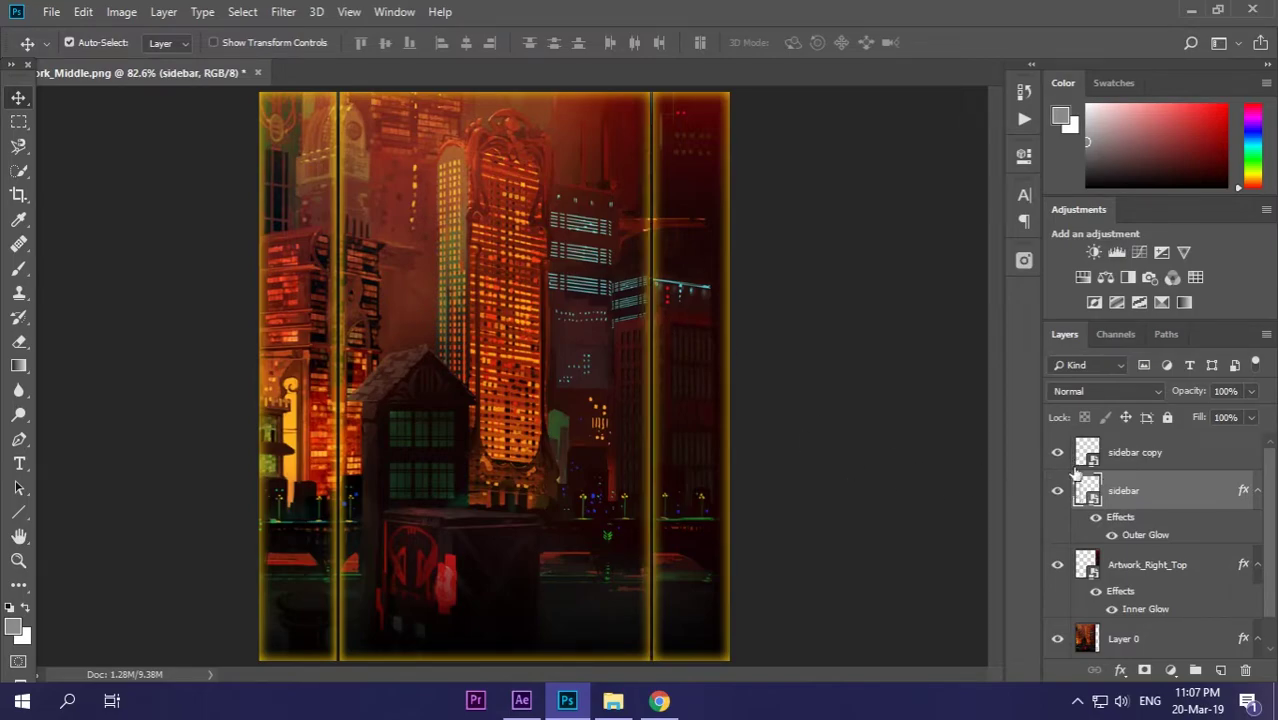
Save the artwork as Artwork_Middle.psd in Photoshop format, accepting the default format options.
{"action": "left_click", "coordinate": [51, 11]}
{"action": "left_click", "coordinate": [150, 230]}
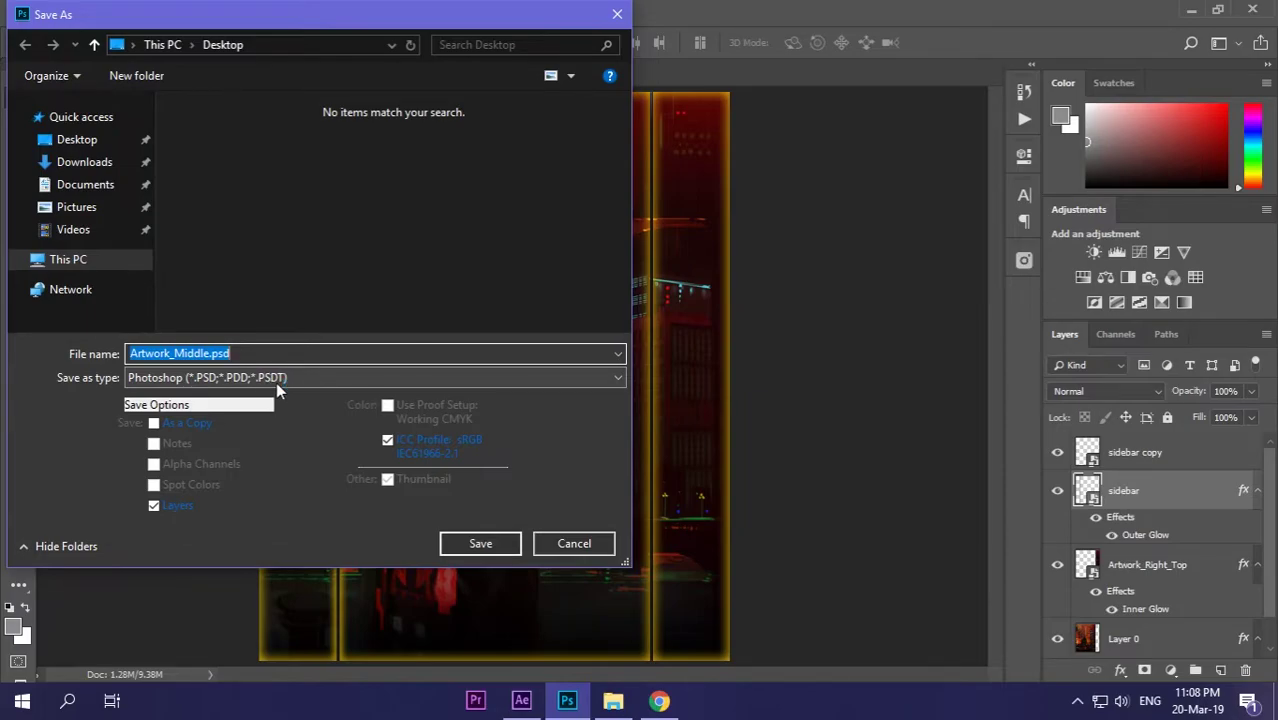
{"action": "left_click", "coordinate": [574, 543]}
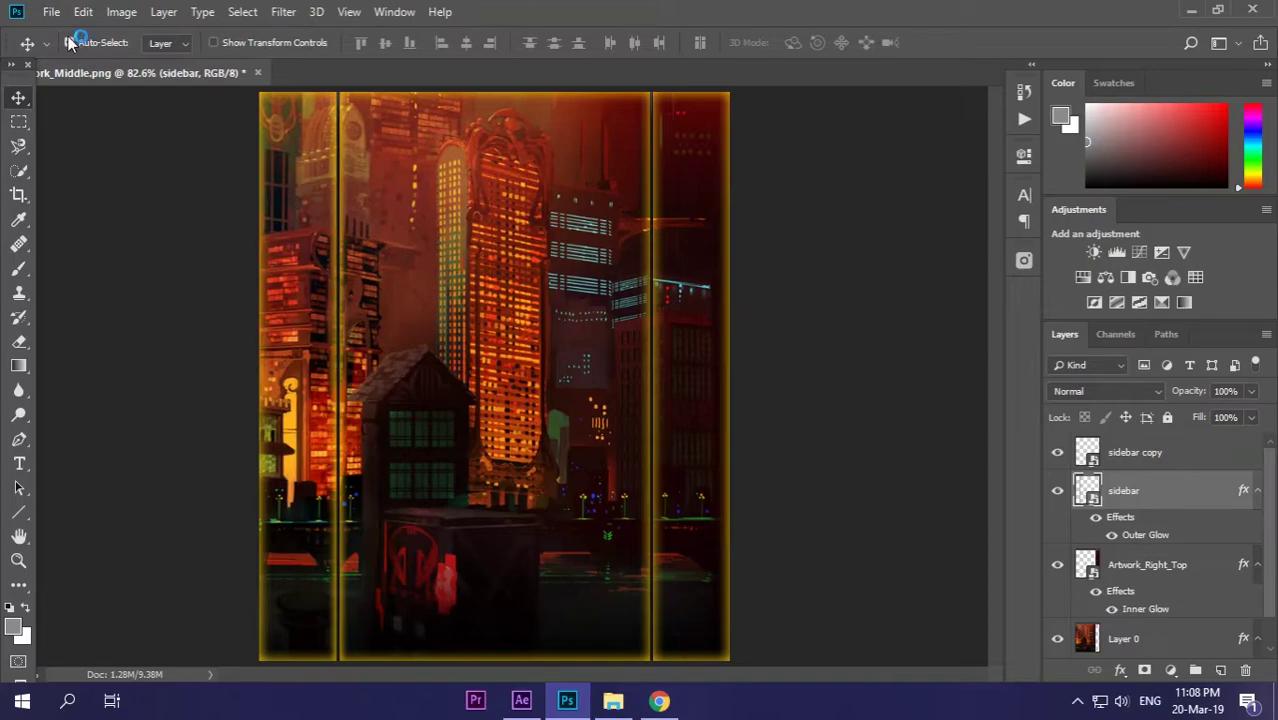
{"action": "left_click", "coordinate": [51, 11]}
{"action": "left_click", "coordinate": [145, 230]}
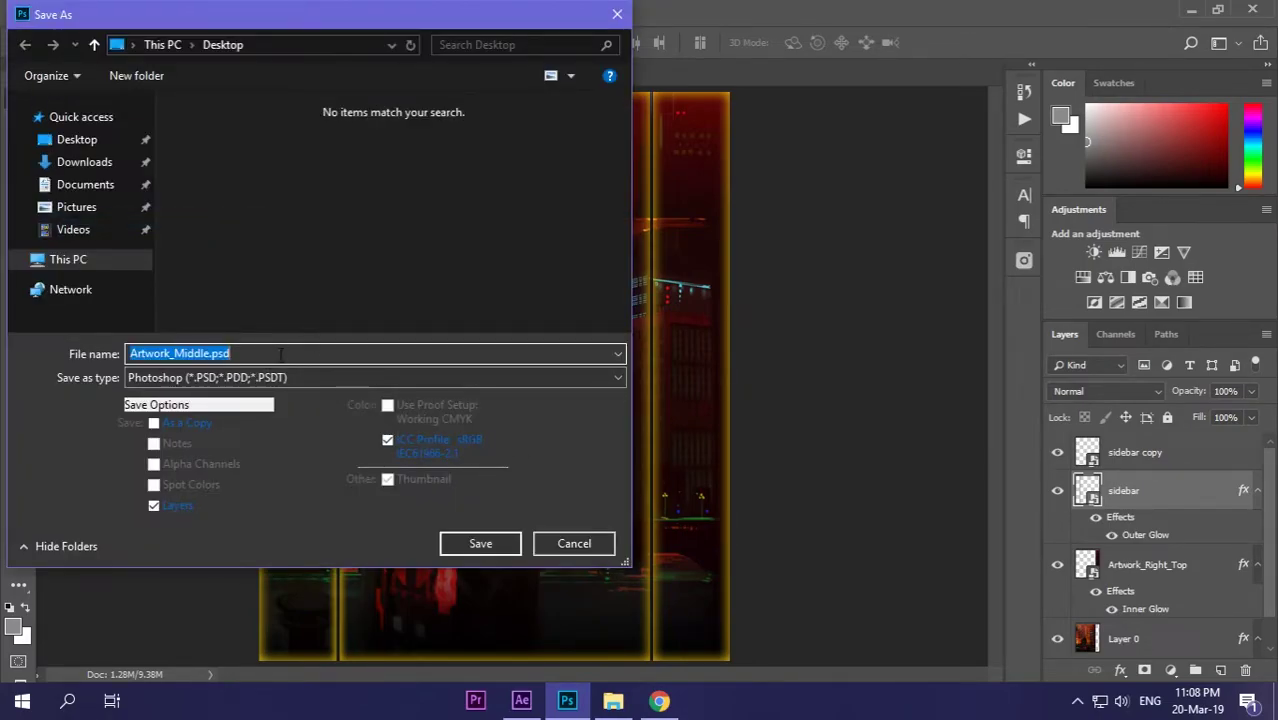
{"action": "left_click", "coordinate": [481, 543]}
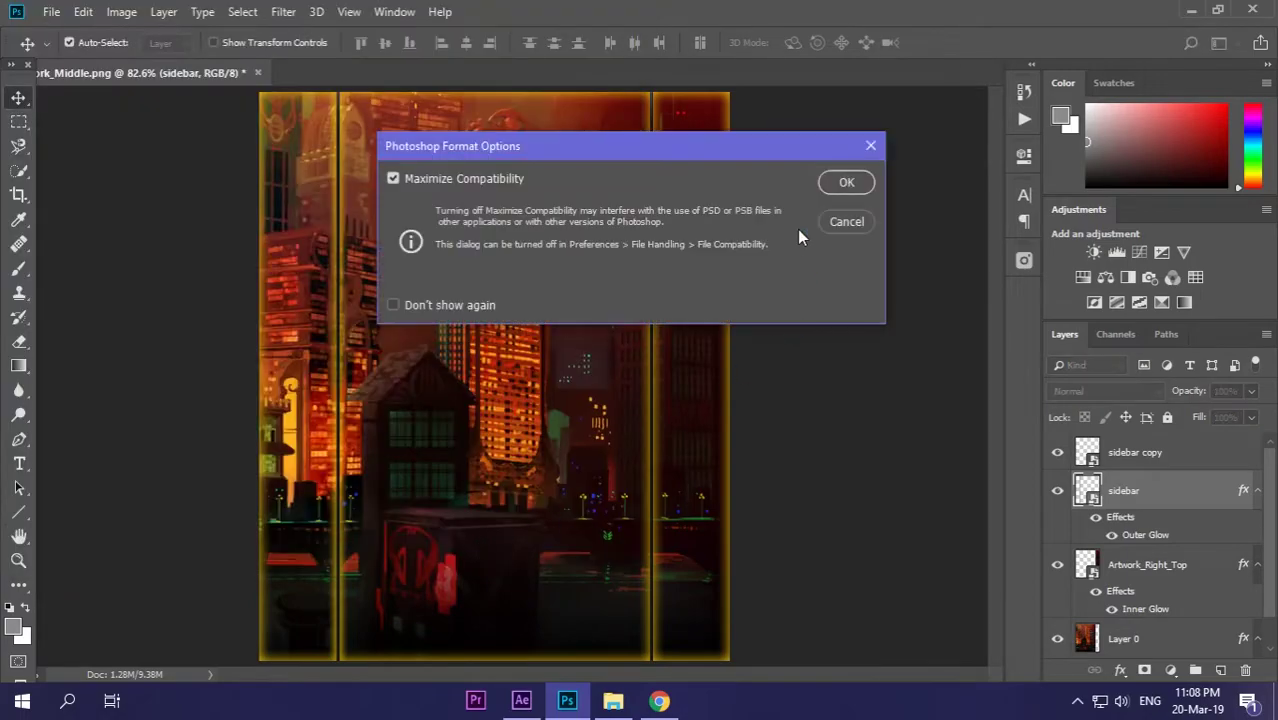
{"action": "left_click", "coordinate": [830, 186]}
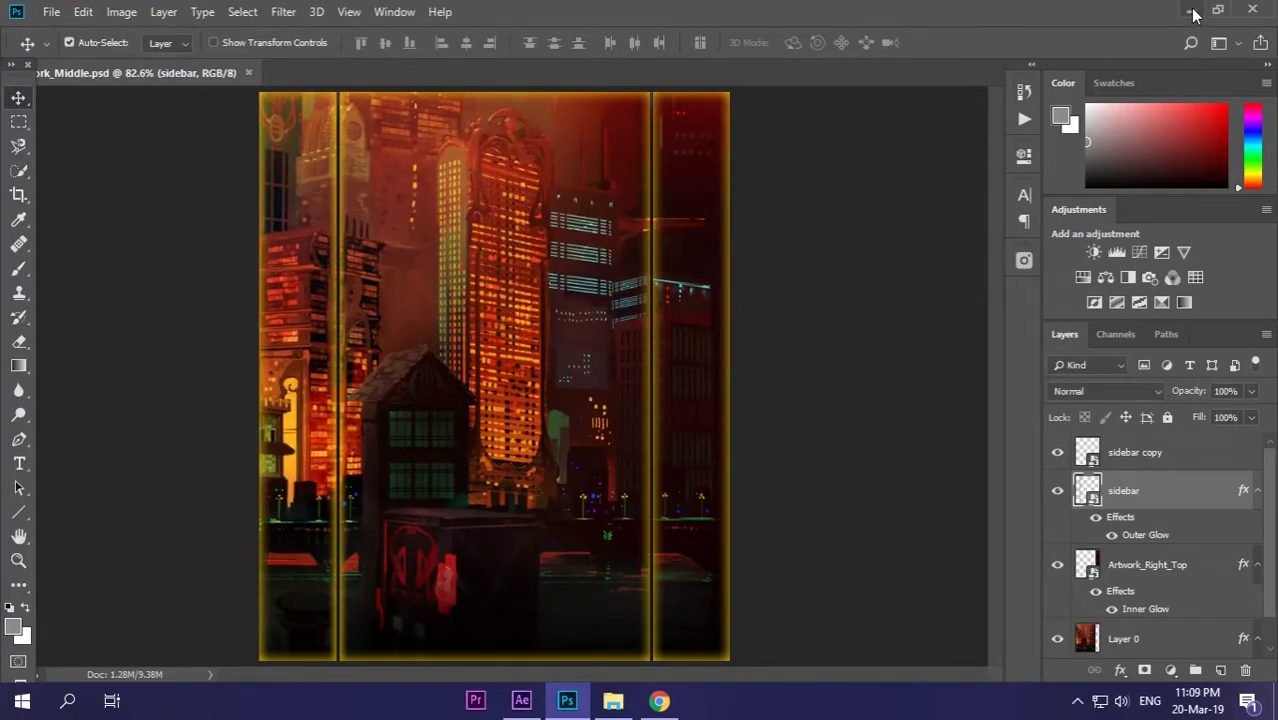
Import Artwork_Middle.psd into After Effects as a composition and open its layer timeline.
{"action": "left_click", "coordinate": [1195, 14]}
{"action": "left_click", "coordinate": [838, 145]}
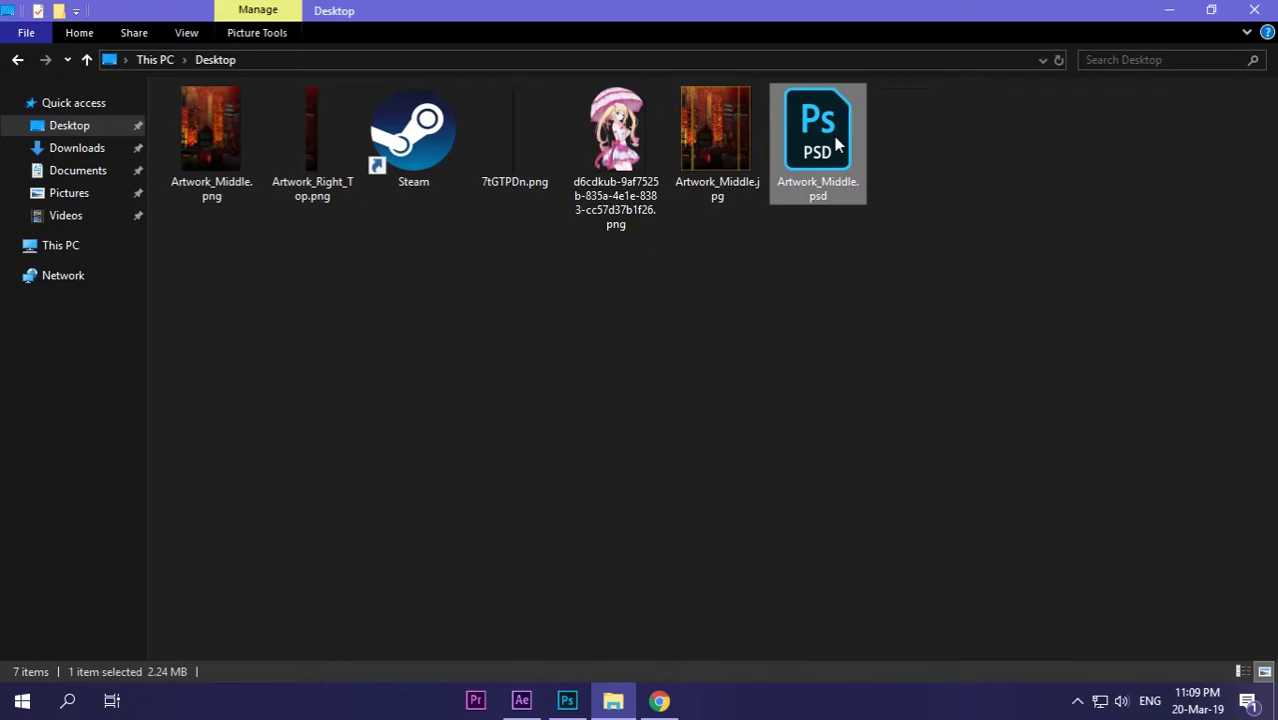
{"action": "mouse_move", "coordinate": [838, 145]}
{"action": "left_mouse_down"}
{"action": "mouse_move", "coordinate": [674, 598]}
{"action": "mouse_move", "coordinate": [521, 698]}
{"action": "mouse_move", "coordinate": [308, 577]}
{"action": "mouse_move", "coordinate": [97, 356]}
{"action": "left_mouse_up"}
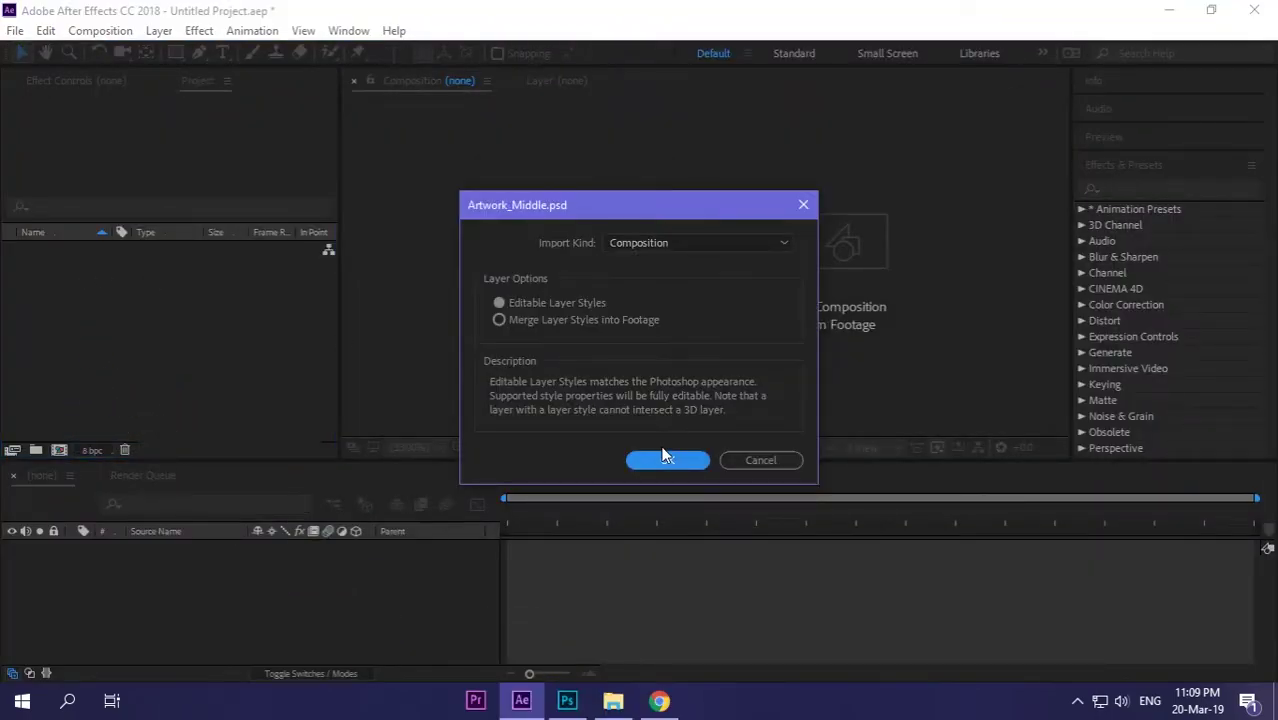
{"action": "left_click", "coordinate": [662, 460]}
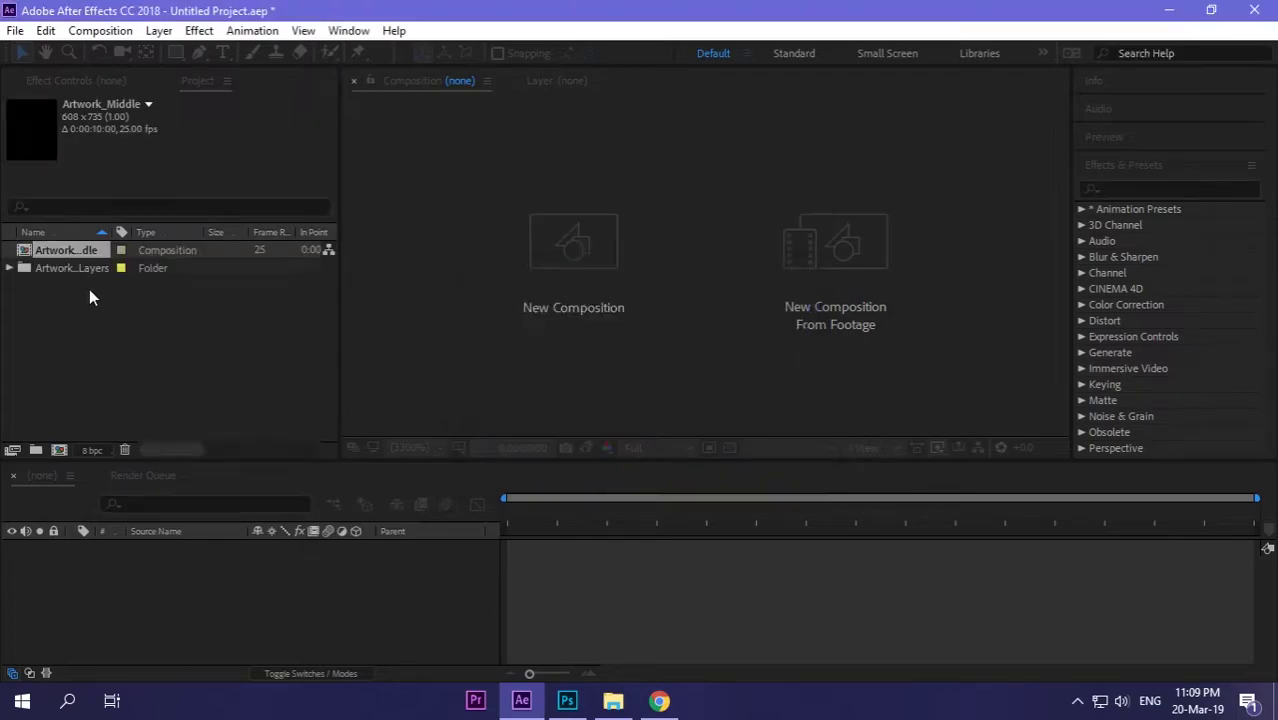
{"action": "left_click_drag", "start_coordinate": [182, 522], "coordinate": [190, 560]}
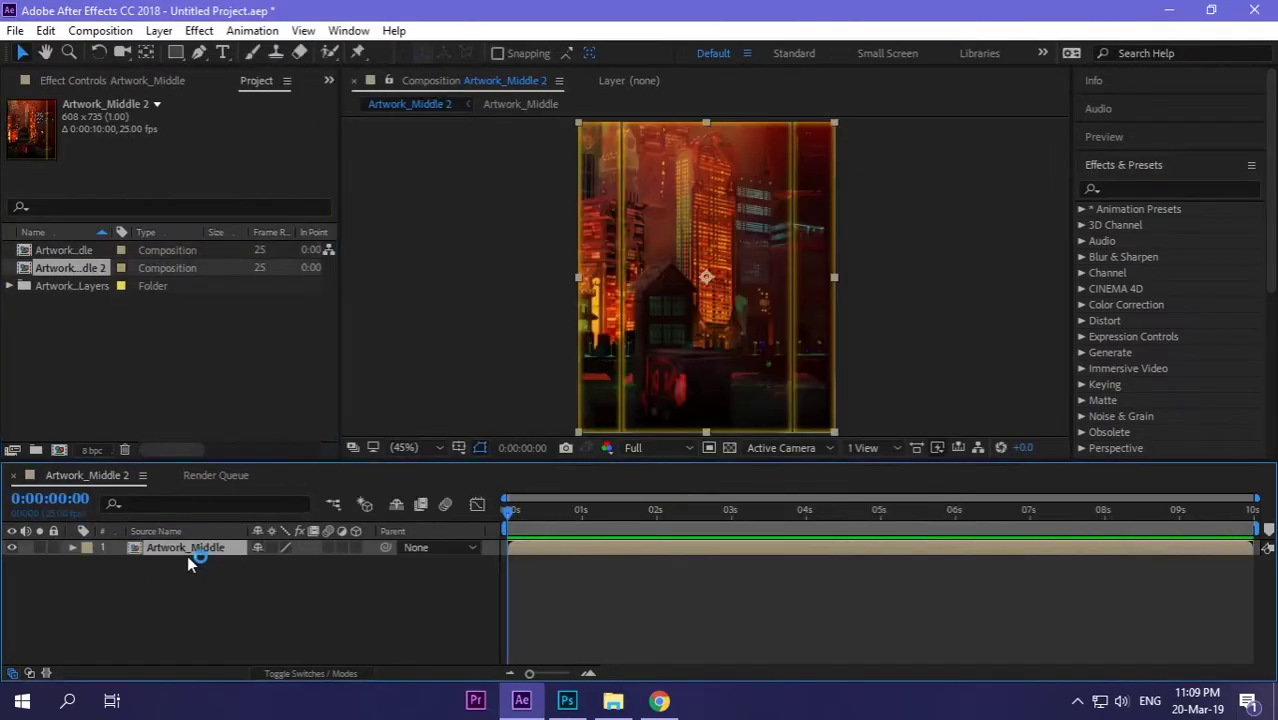
{"action": "double_click", "coordinate": [195, 552]}
{"action": "left_click", "coordinate": [210, 477]}
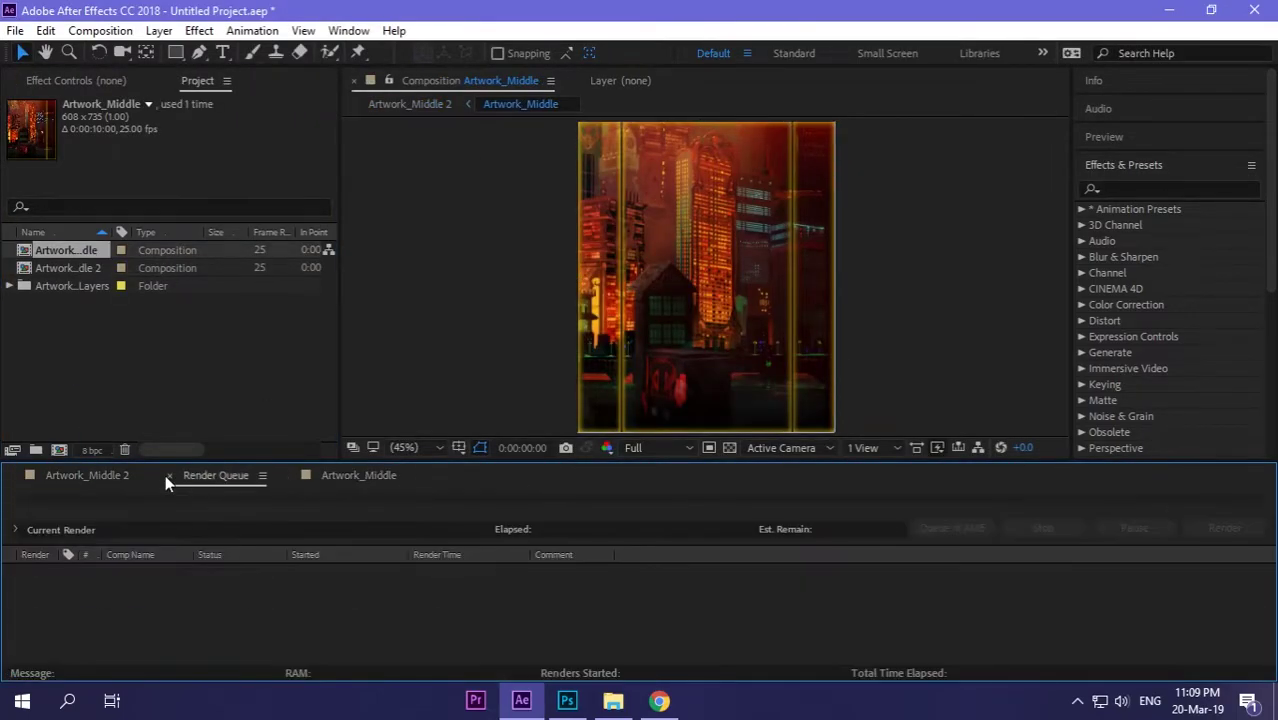
{"action": "left_click", "coordinate": [169, 477]}
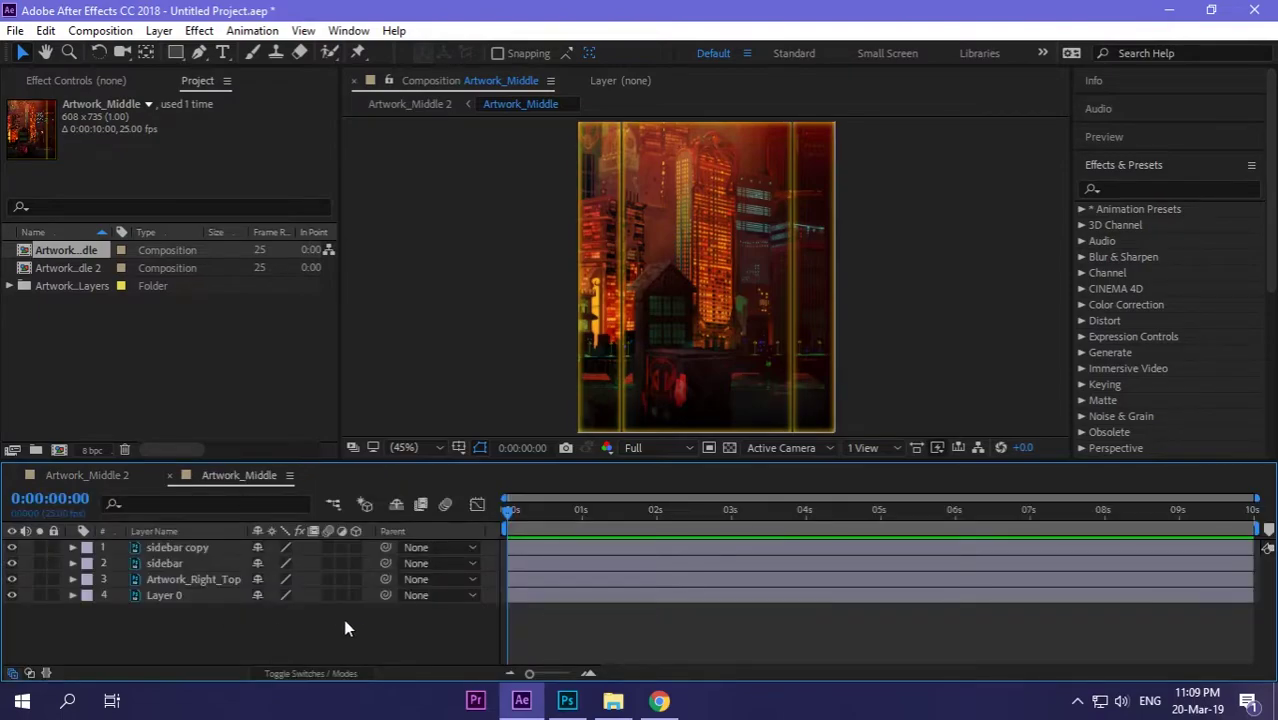
Import the anime girl PNG from the Desktop and add it as the comp's top layer.
{"action": "left_click", "coordinate": [613, 700]}
{"action": "mouse_move", "coordinate": [615, 150]}
{"action": "left_mouse_down"}
{"action": "mouse_move", "coordinate": [91, 366]}
{"action": "mouse_move", "coordinate": [100, 335]}
{"action": "mouse_move", "coordinate": [192, 540]}
{"action": "left_mouse_up"}
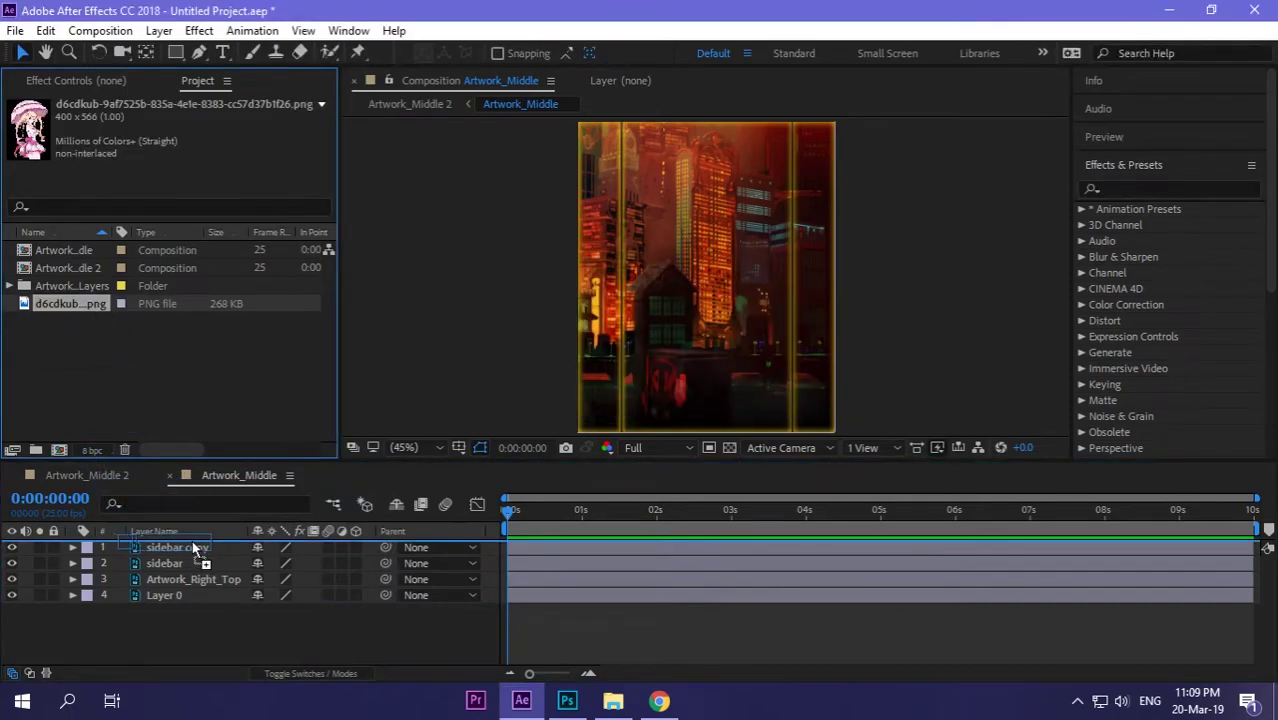
{"action": "mouse_move", "coordinate": [193, 543]}
{"action": "left_mouse_down"}
{"action": "mouse_move", "coordinate": [209, 616]}
{"action": "mouse_move", "coordinate": [203, 548]}
{"action": "left_mouse_up"}
Scale the anime girl to 130%, reposition her, and flip her horizontally.
{"action": "key", "text": "s"}
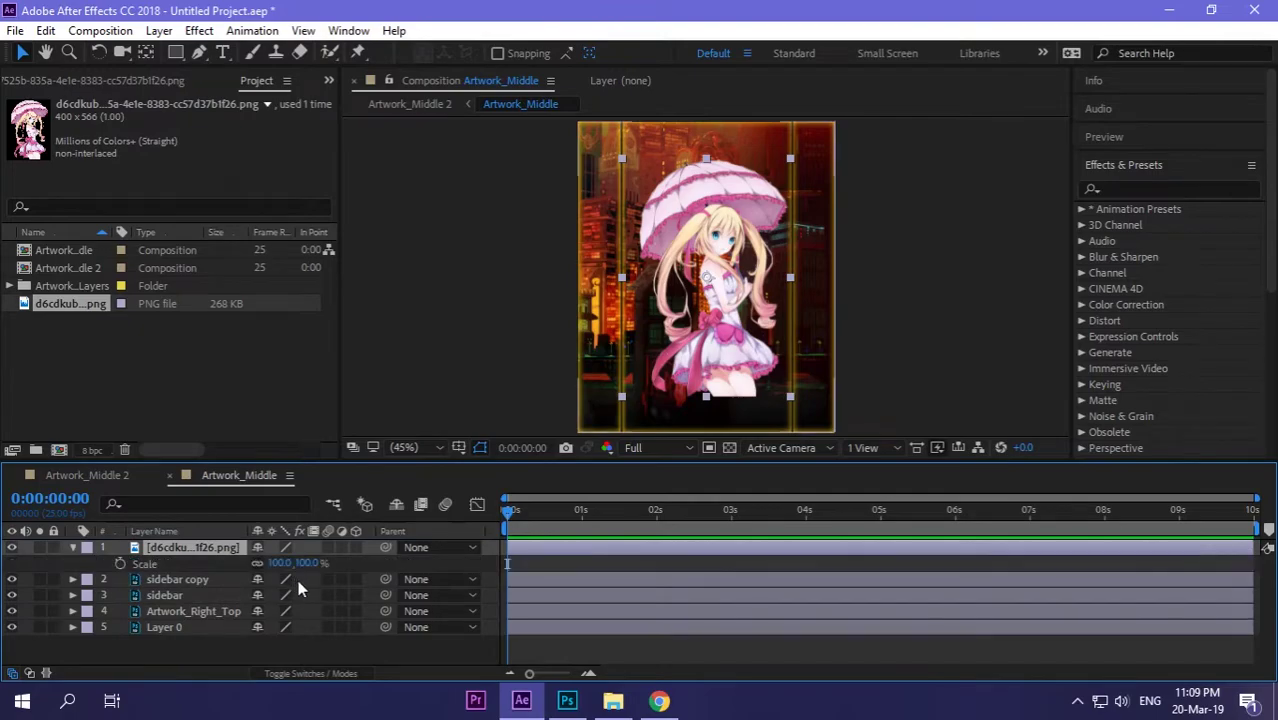
{"action": "left_click_drag", "start_coordinate": [304, 564], "coordinate": [345, 573]}
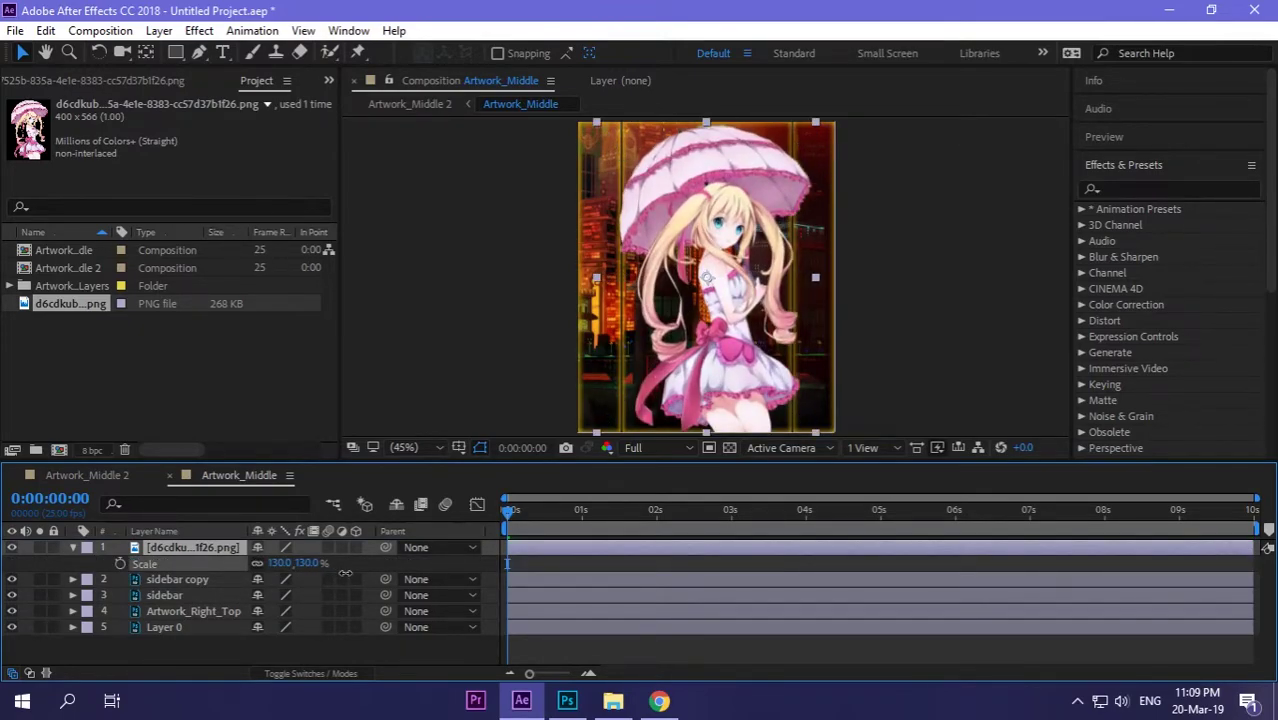
{"action": "left_click_drag", "start_coordinate": [719, 330], "coordinate": [706, 338]}
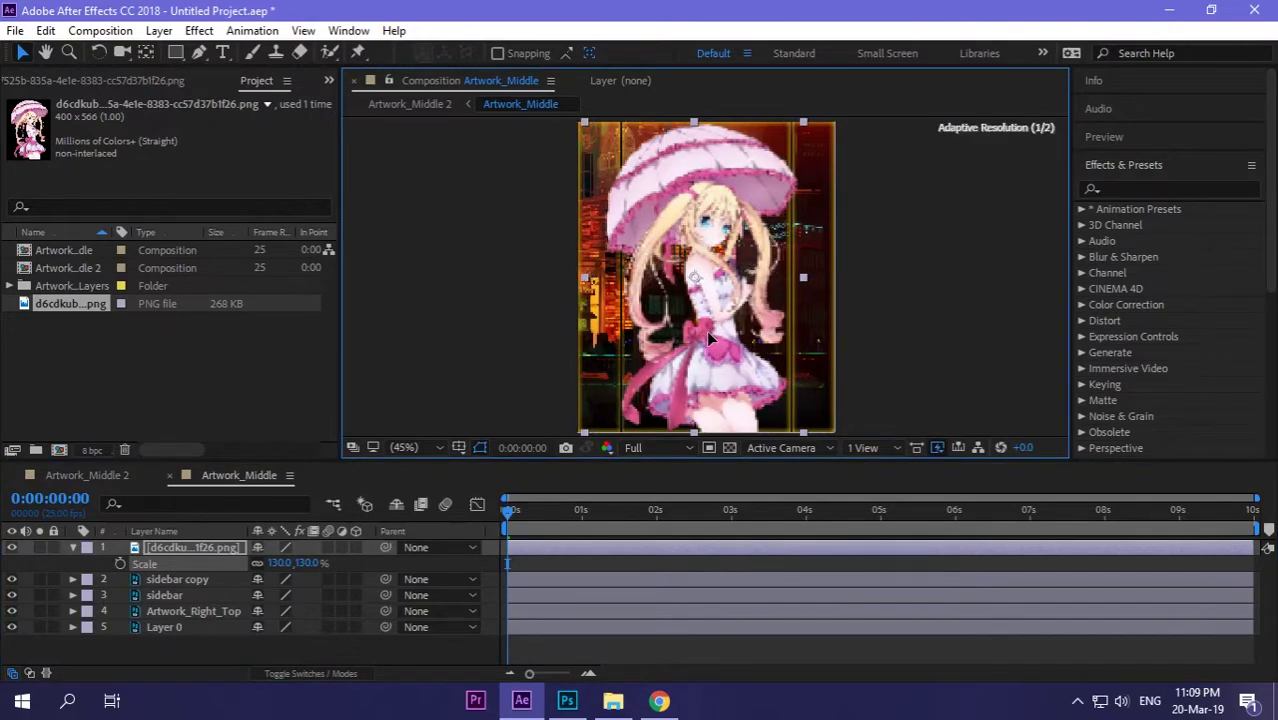
{"action": "right_click", "coordinate": [707, 345]}
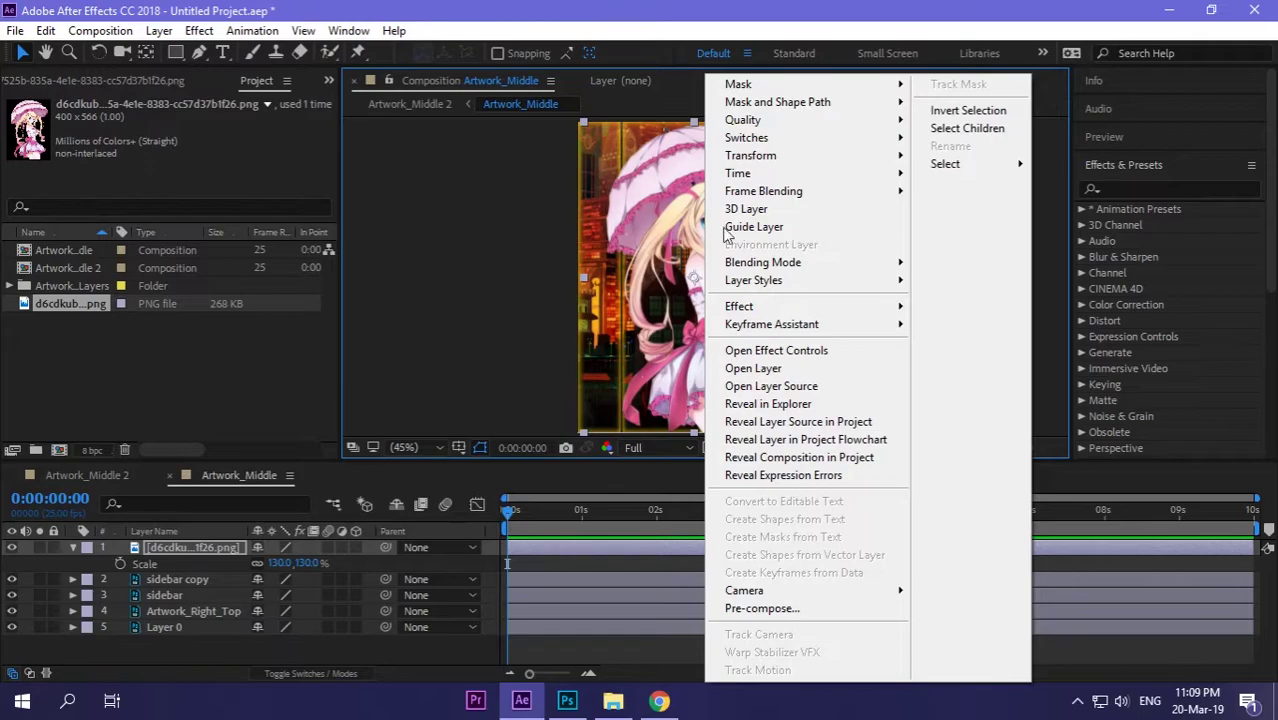
{"action": "mouse_move", "coordinate": [751, 155]}
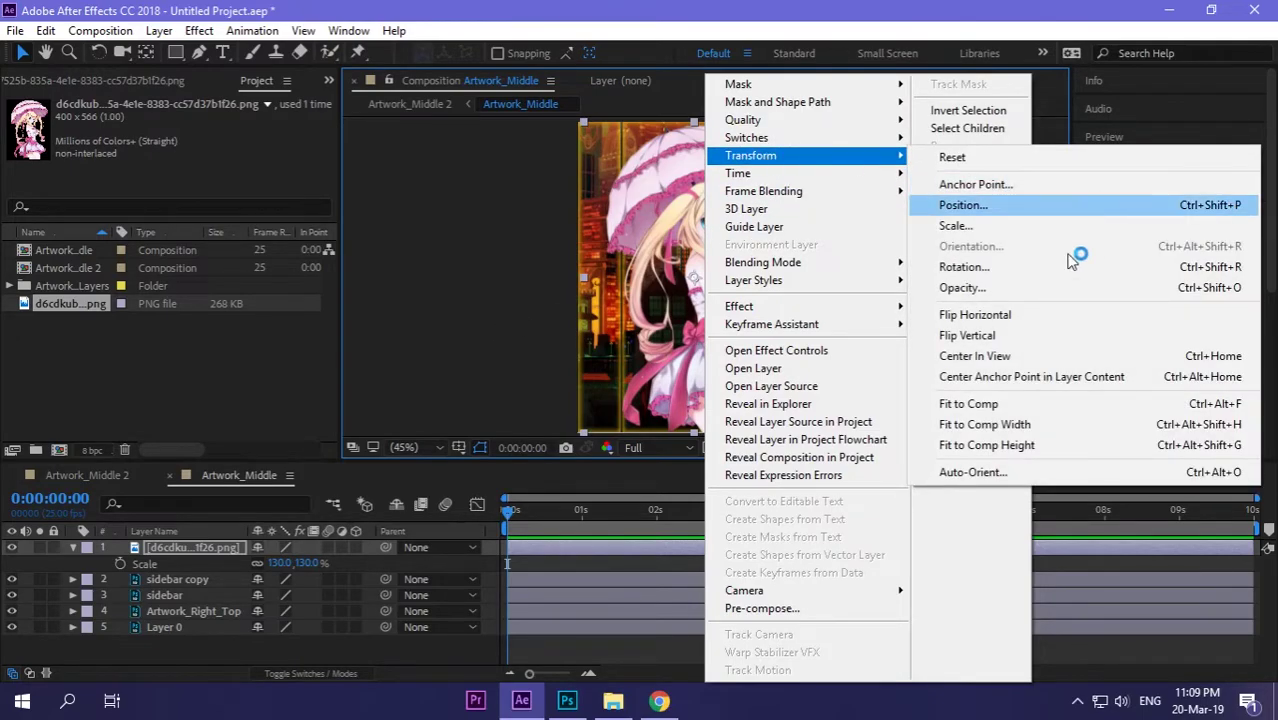
{"action": "left_click", "coordinate": [1043, 316]}
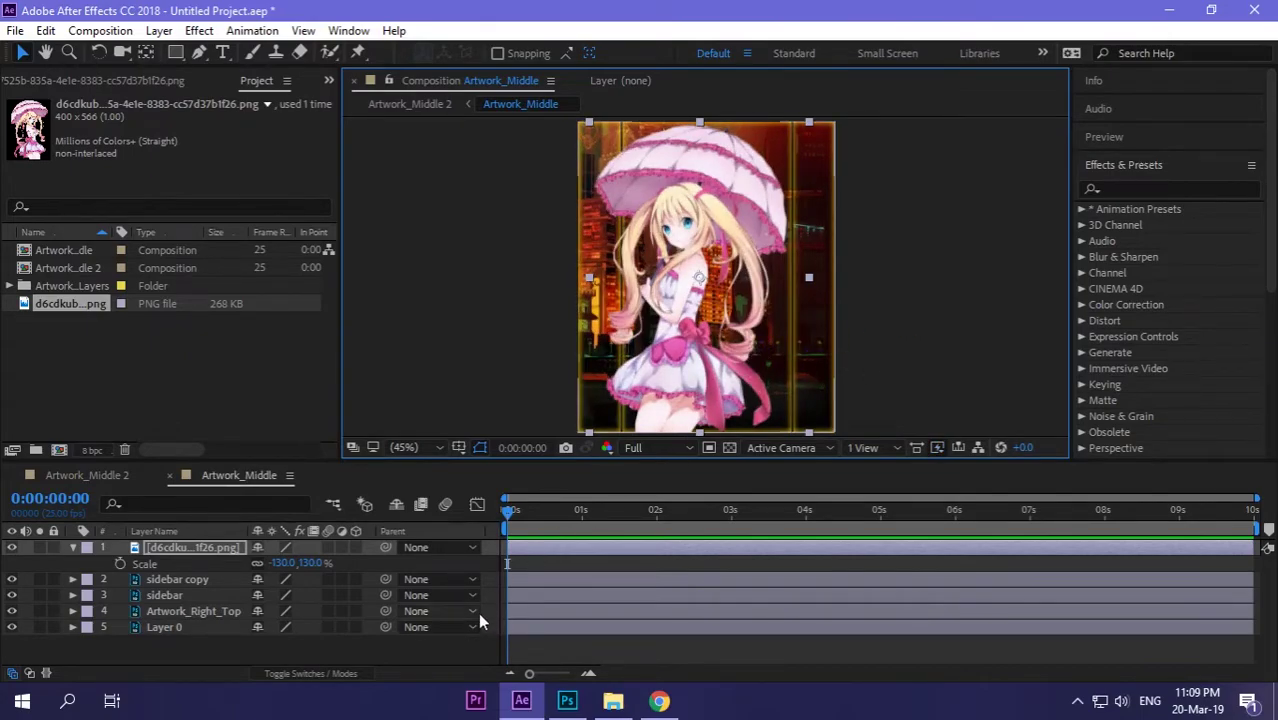
Move the sidebar layer to the top of the stack, above the anime girl.
{"action": "left_click", "coordinate": [73, 548]}
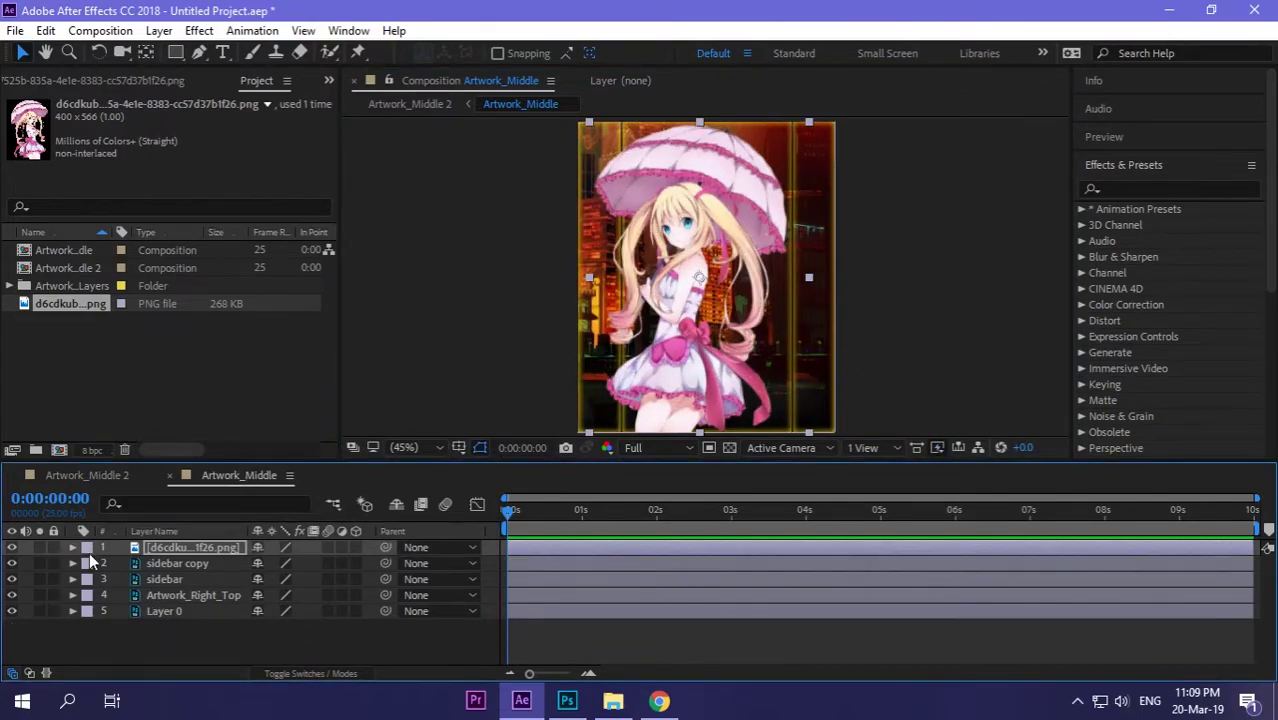
{"action": "left_click", "coordinate": [198, 563]}
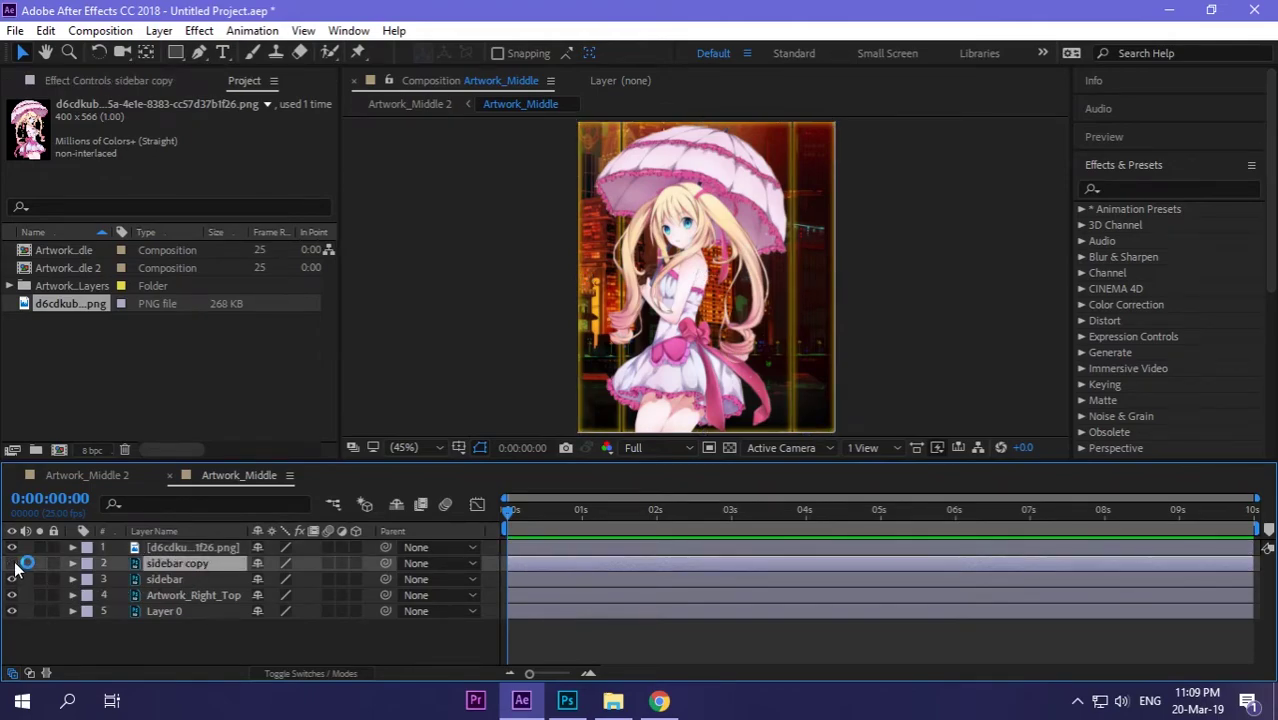
{"action": "left_click", "coordinate": [162, 581]}
{"action": "left_click_drag", "start_coordinate": [176, 581], "coordinate": [191, 543]}
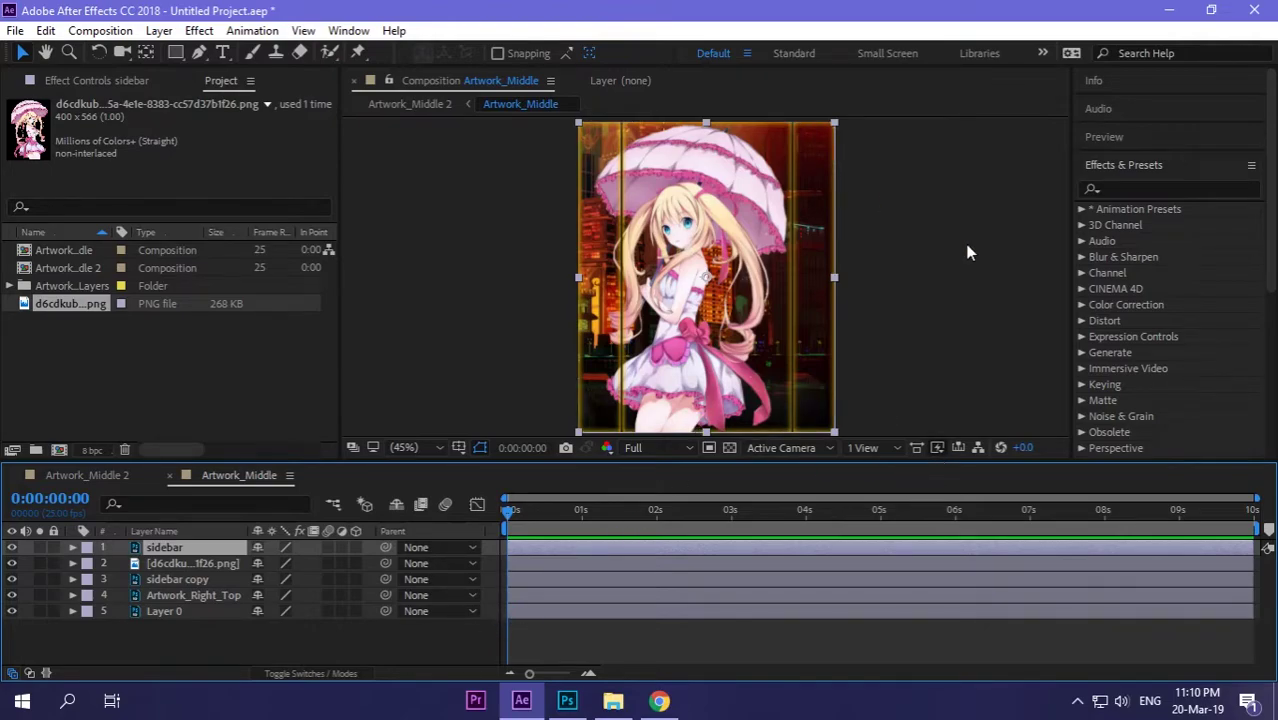
{"action": "left_click", "coordinate": [885, 421]}
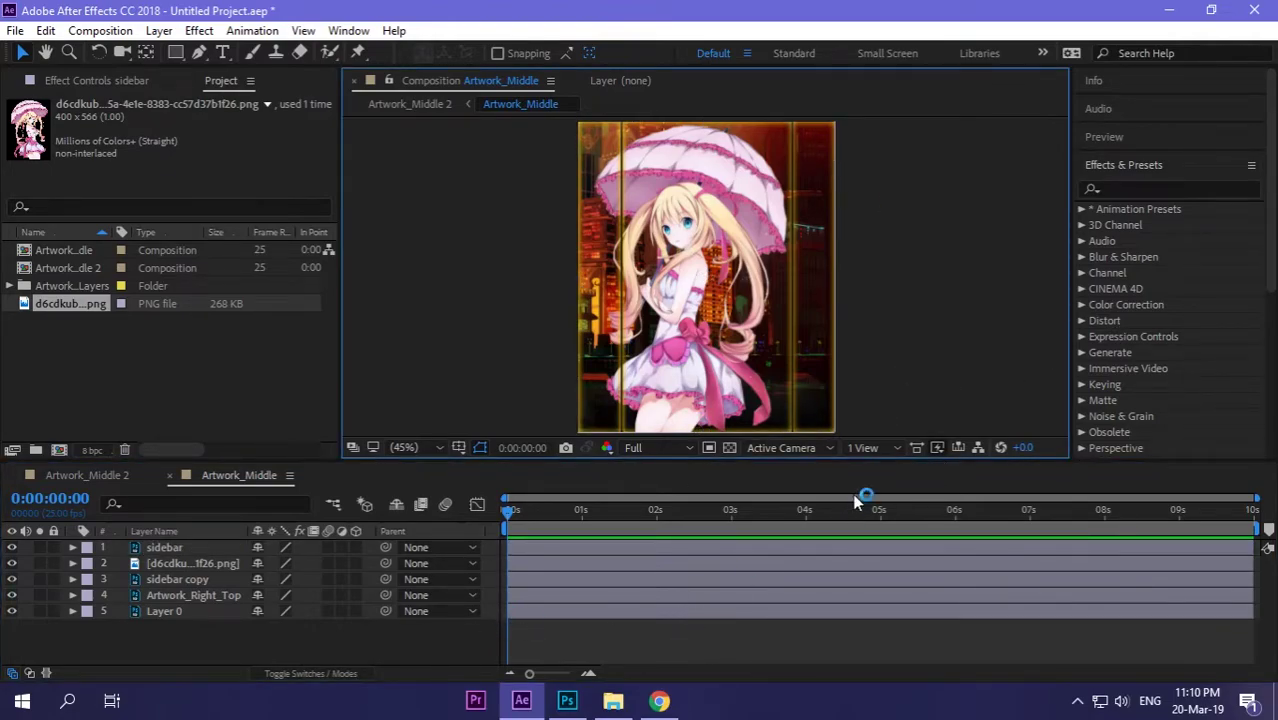
Bring Photoshop back and close the Artwork_Middle.psd document.
{"action": "left_click", "coordinate": [1171, 12]}
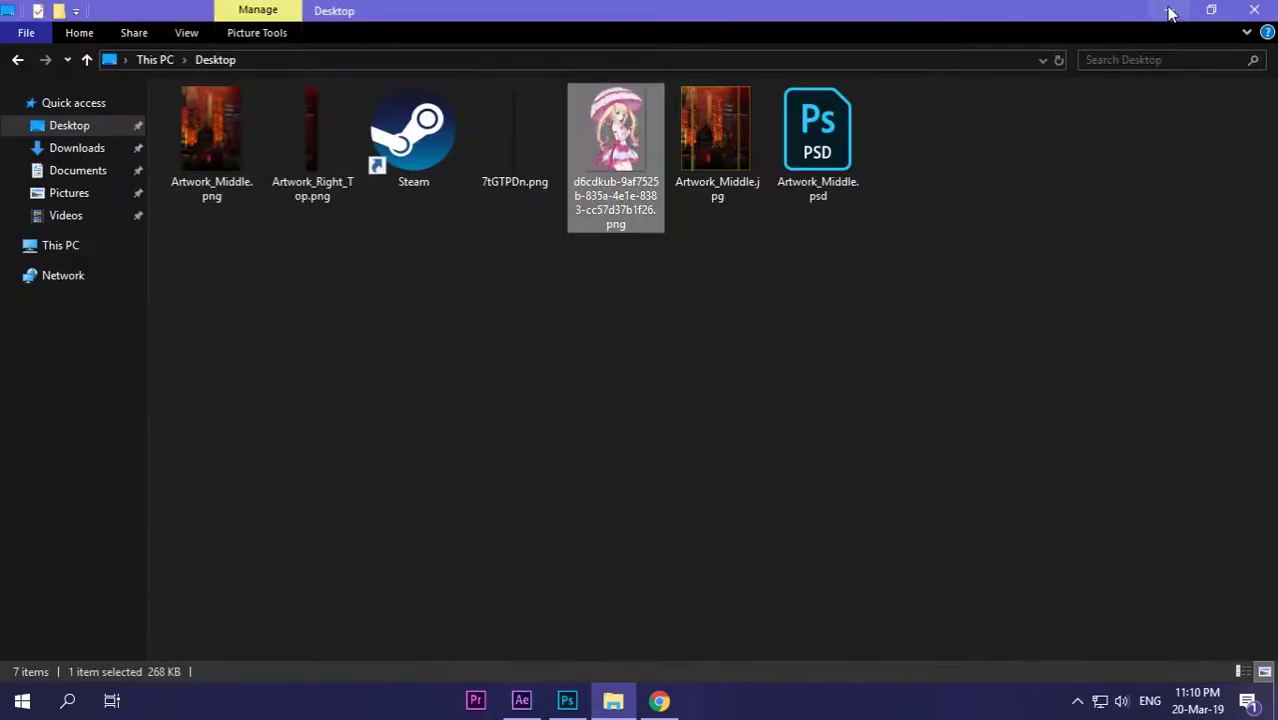
{"action": "left_click", "coordinate": [564, 692]}
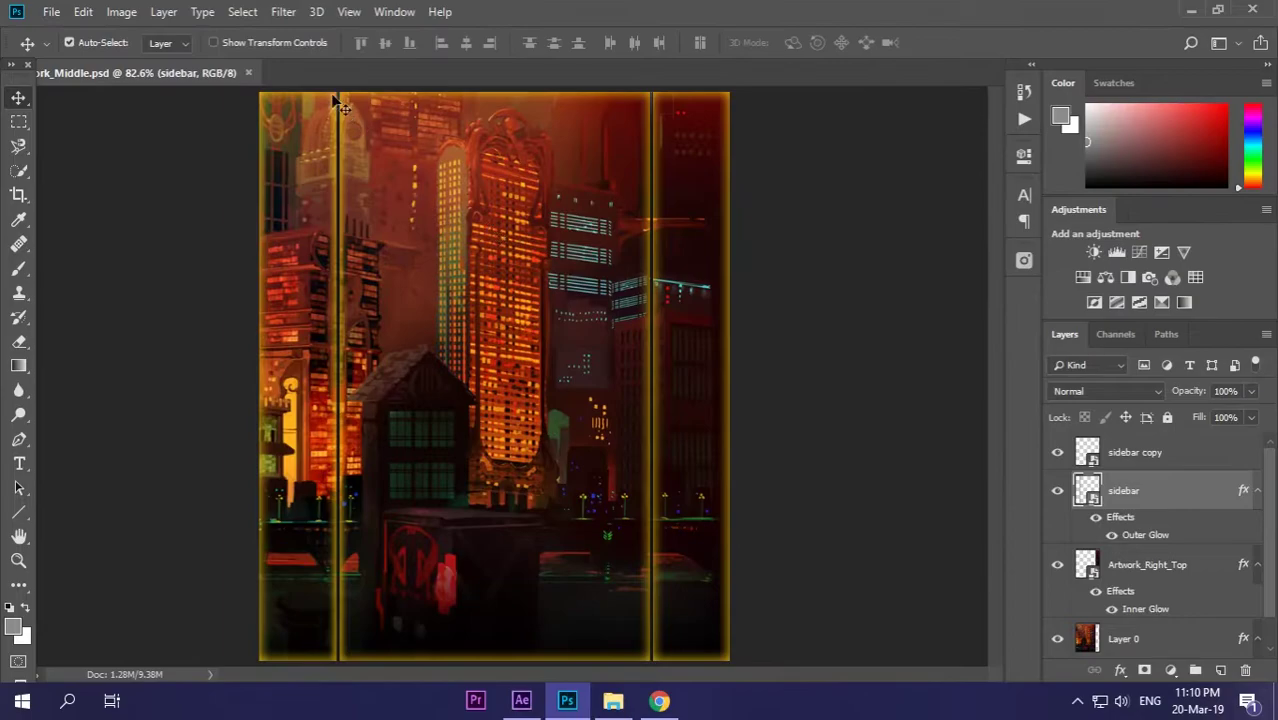
{"action": "left_click", "coordinate": [248, 73]}
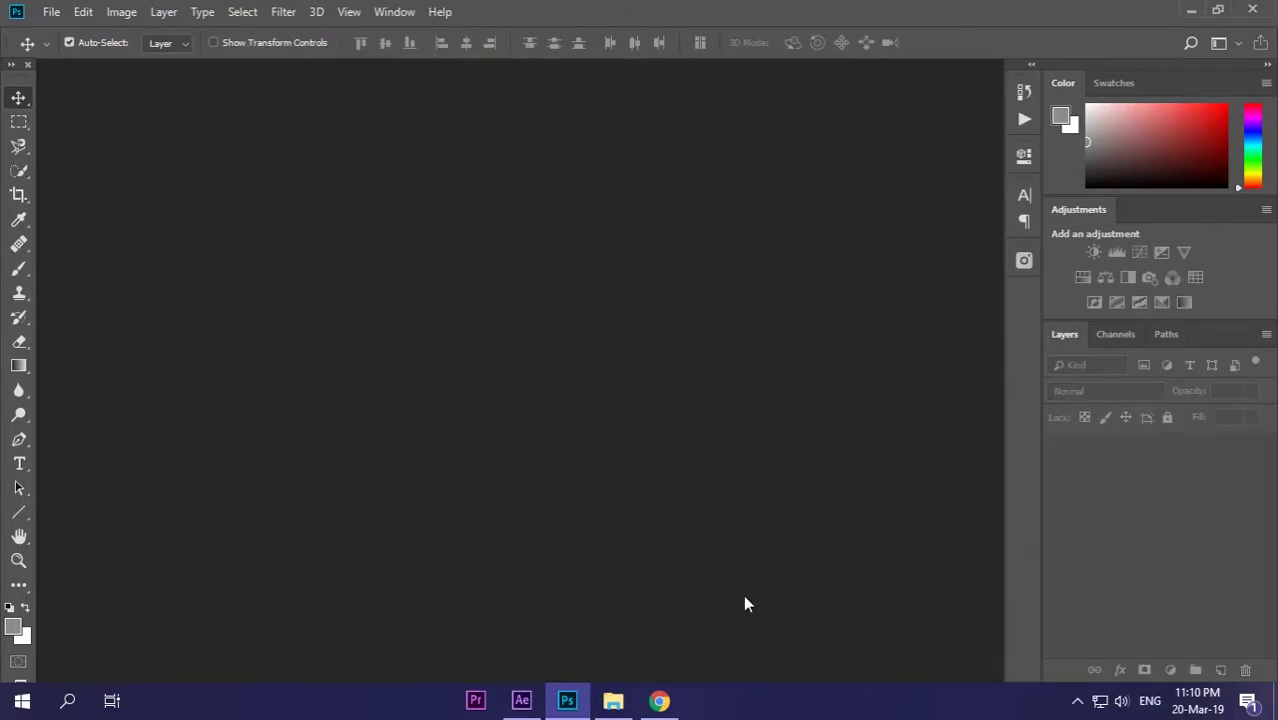
Open Artwork_Right_Top.png, unlock it, and try an Inner Glow before cancelling it.
{"action": "left_click", "coordinate": [613, 700]}
{"action": "left_click", "coordinate": [320, 150]}
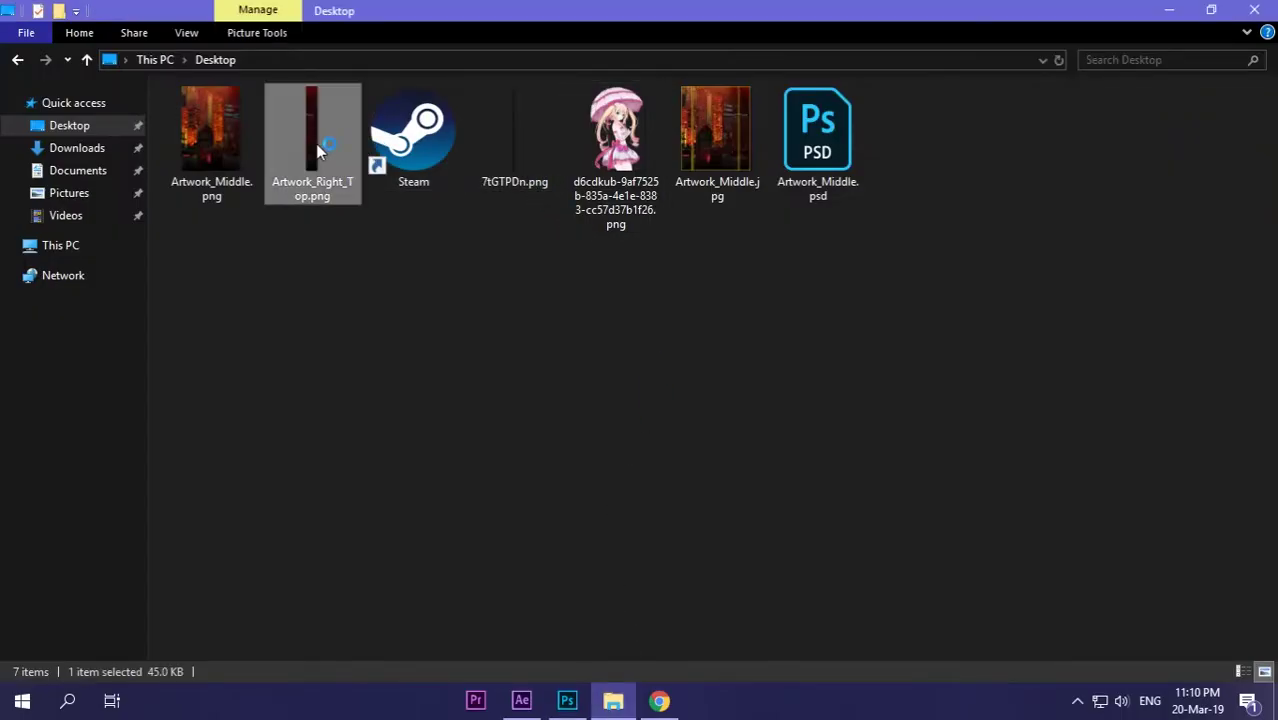
{"action": "left_click_drag", "start_coordinate": [320, 150], "coordinate": [557, 541]}
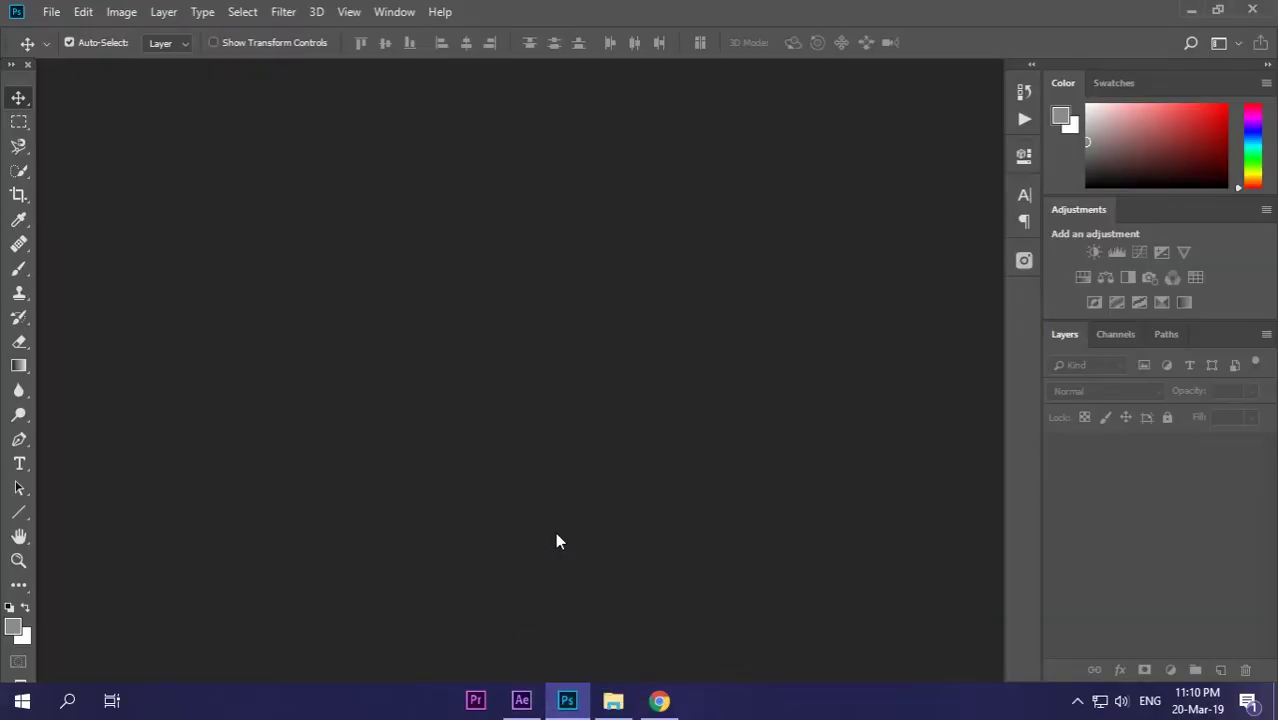
{"action": "left_click", "coordinate": [1252, 452]}
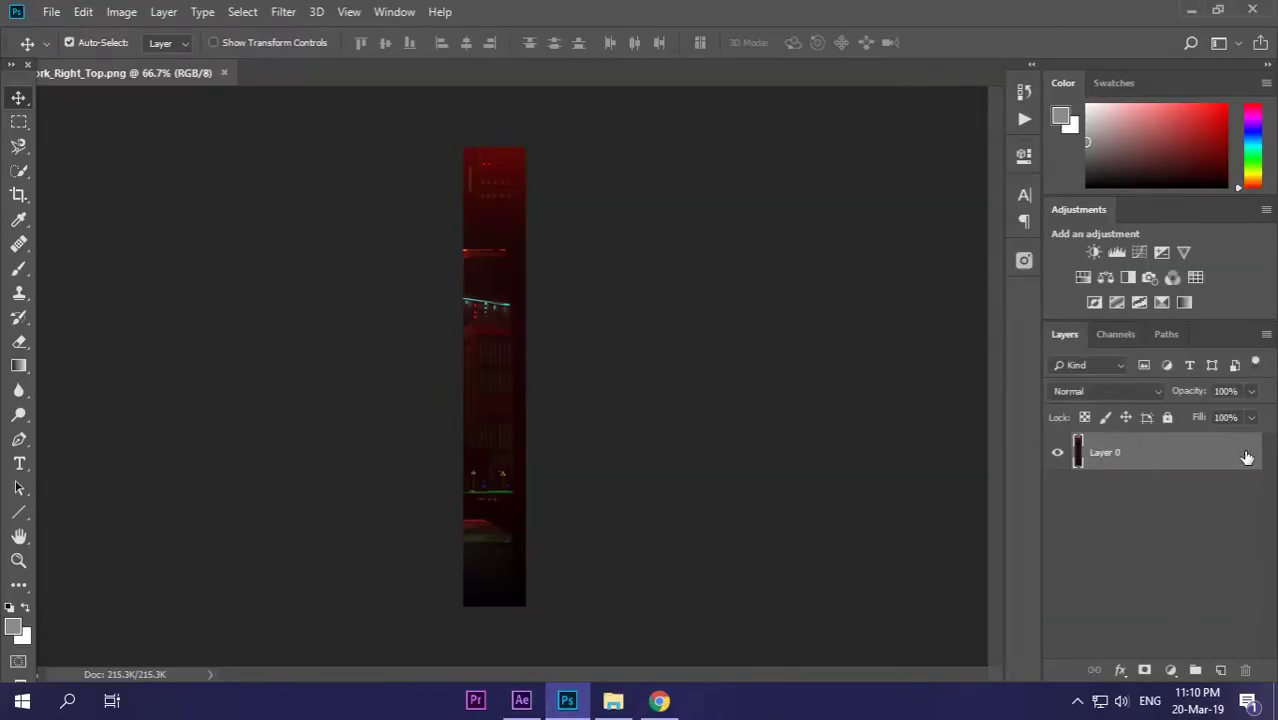
{"action": "left_click", "coordinate": [1119, 670]}
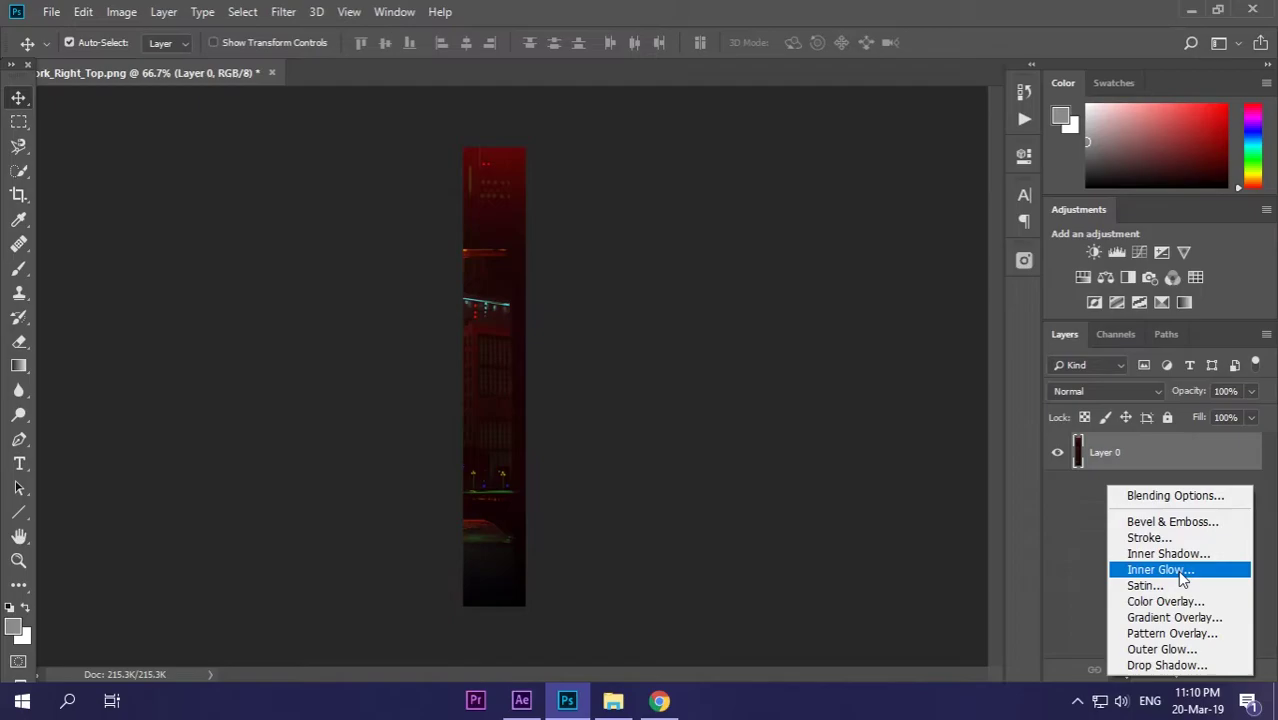
{"action": "left_click", "coordinate": [1180, 570]}
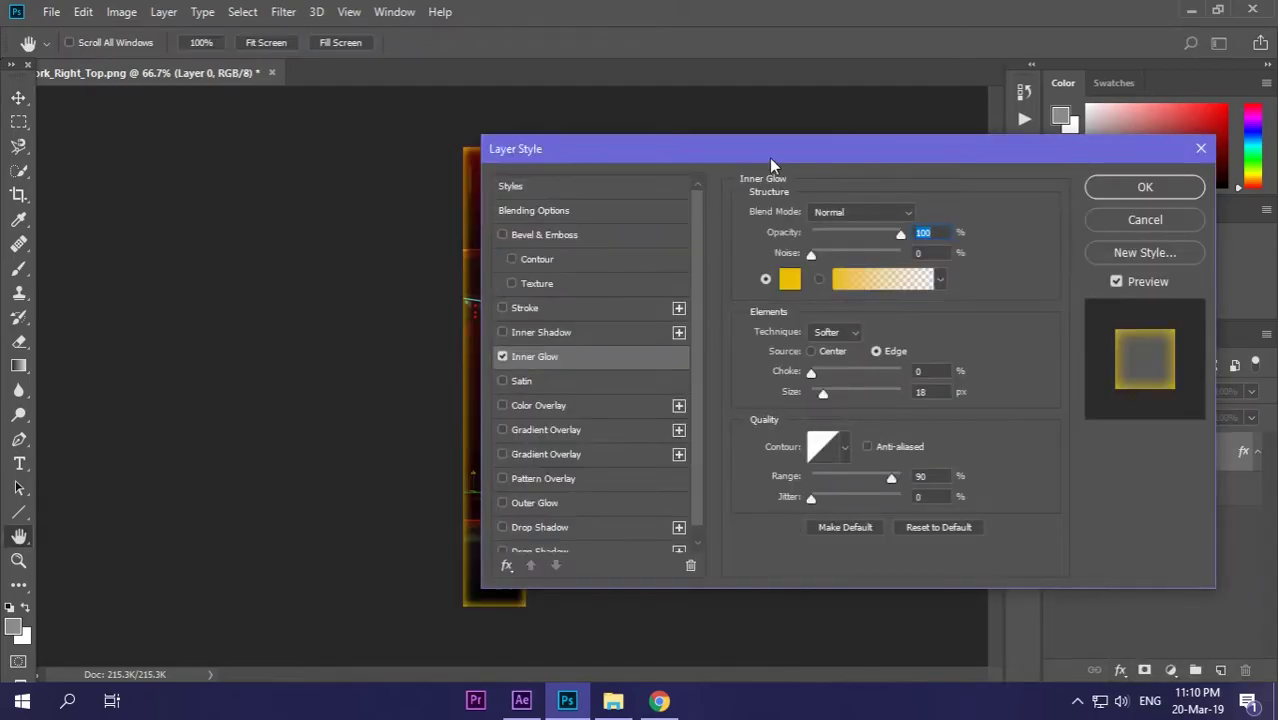
{"action": "left_click_drag", "start_coordinate": [770, 163], "coordinate": [994, 120]}
{"action": "left_click_drag", "start_coordinate": [1168, 116], "coordinate": [823, 118]}
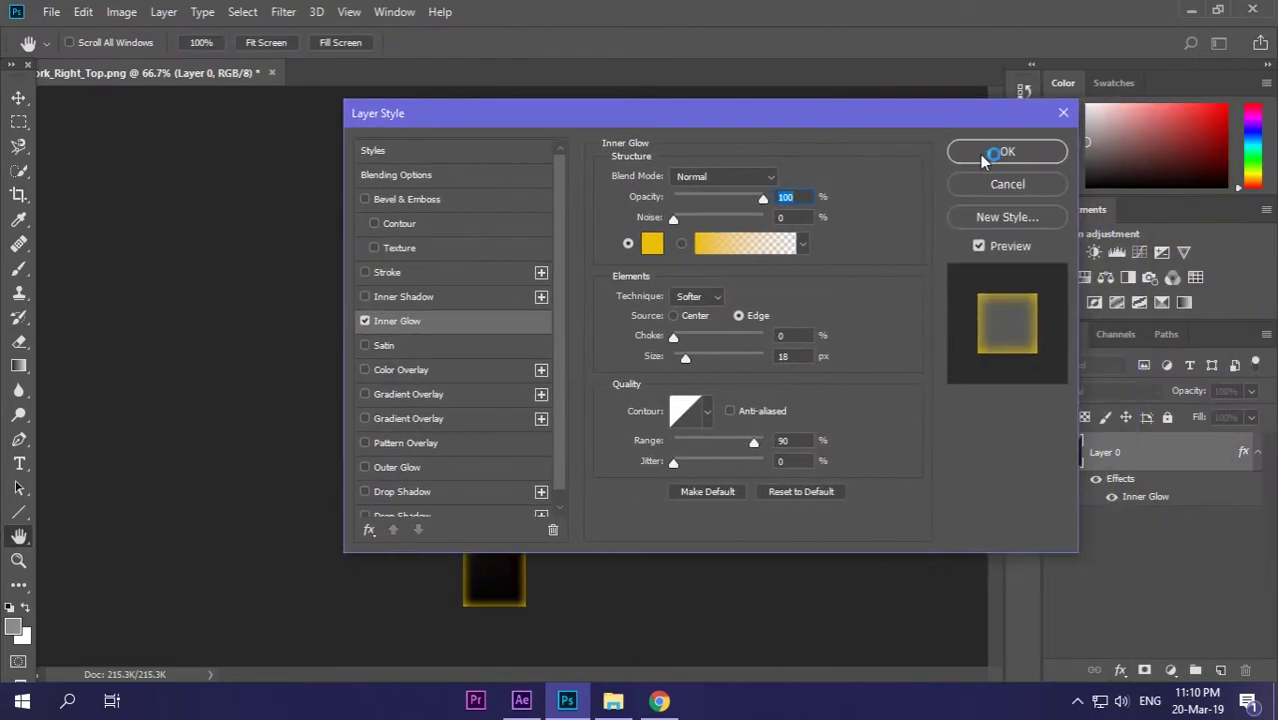
{"action": "left_click", "coordinate": [1000, 188]}
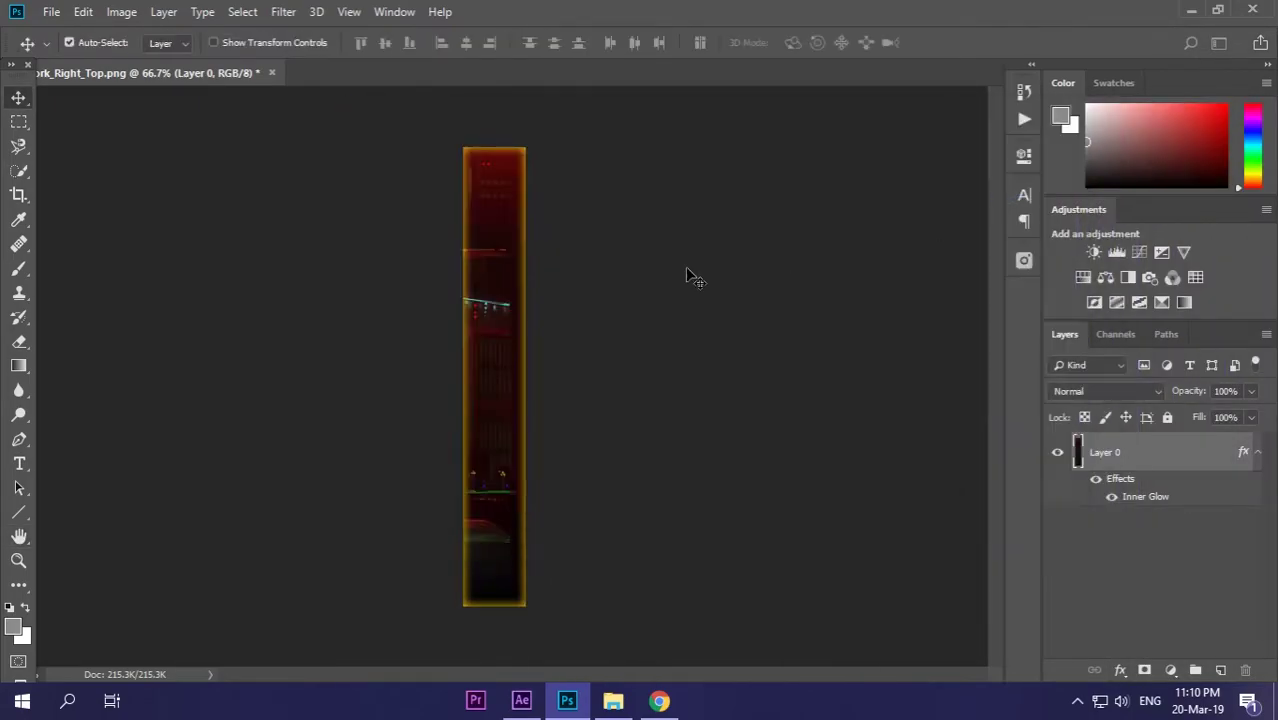
Close Artwork_Right_Top.png without saving and quit Photoshop.
{"action": "left_click", "coordinate": [273, 72]}
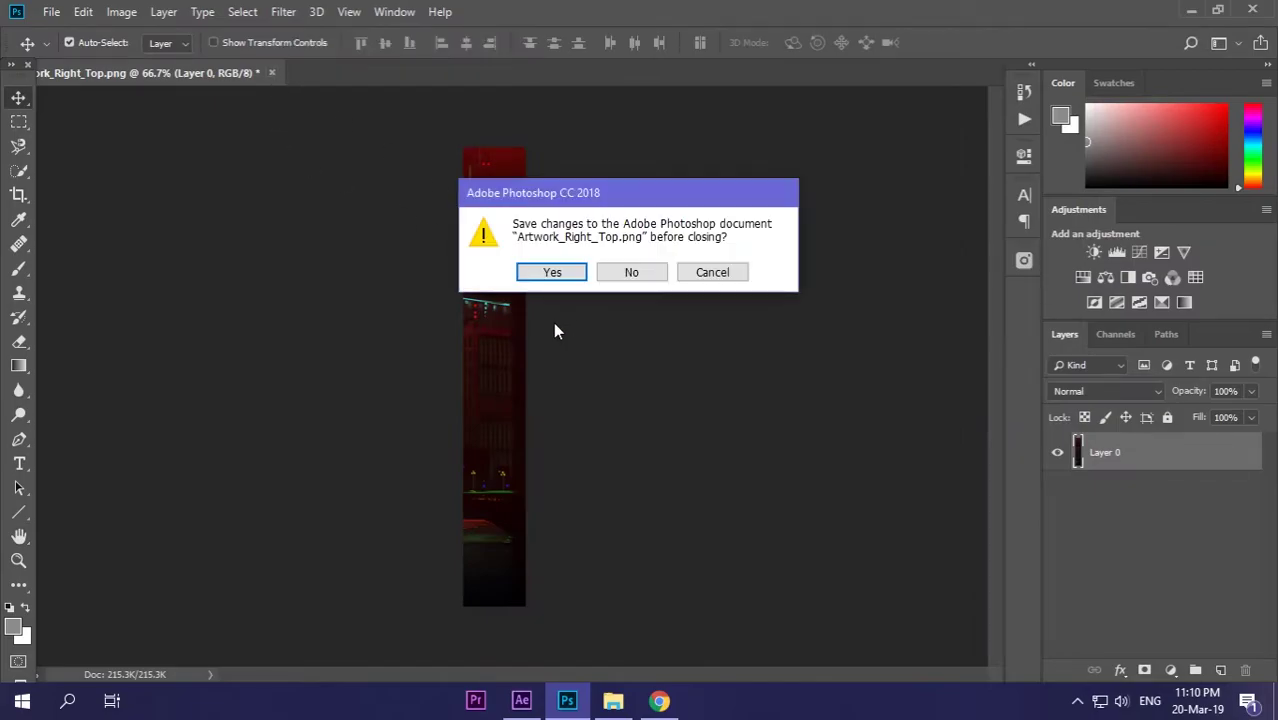
{"action": "left_click", "coordinate": [634, 272]}
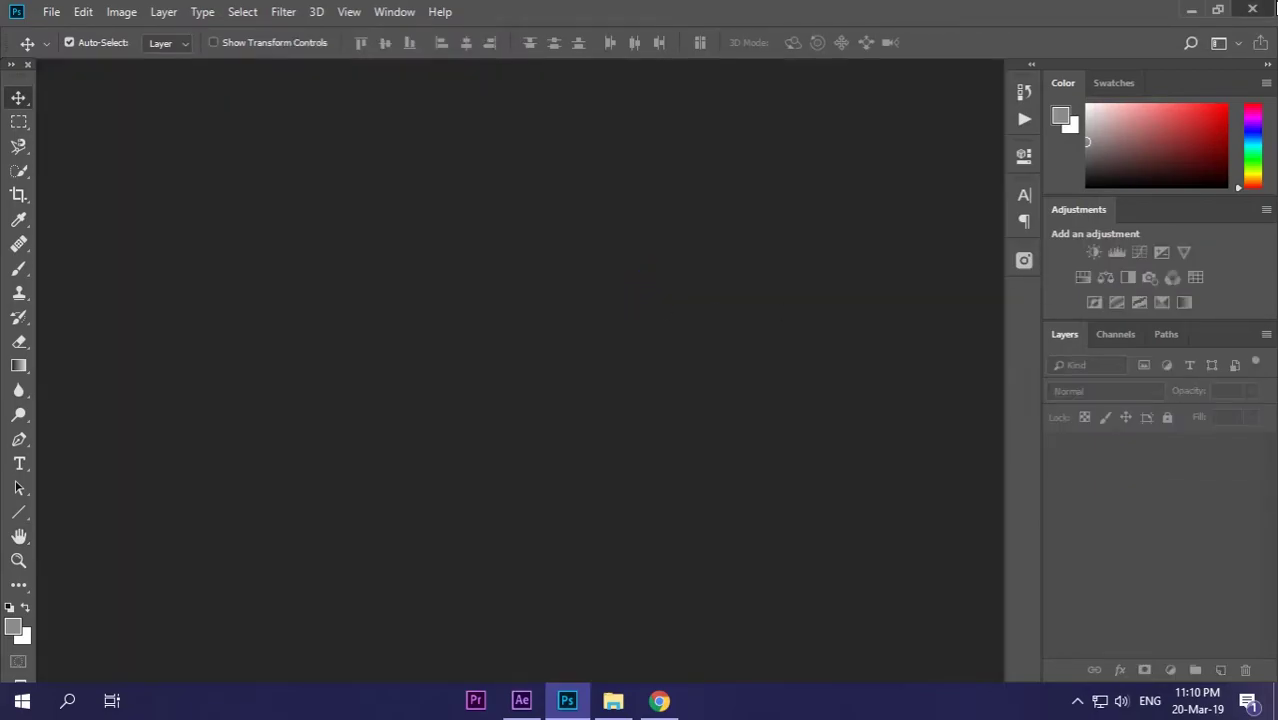
{"action": "left_click", "coordinate": [1254, 11]}
{"action": "left_click", "coordinate": [629, 445]}
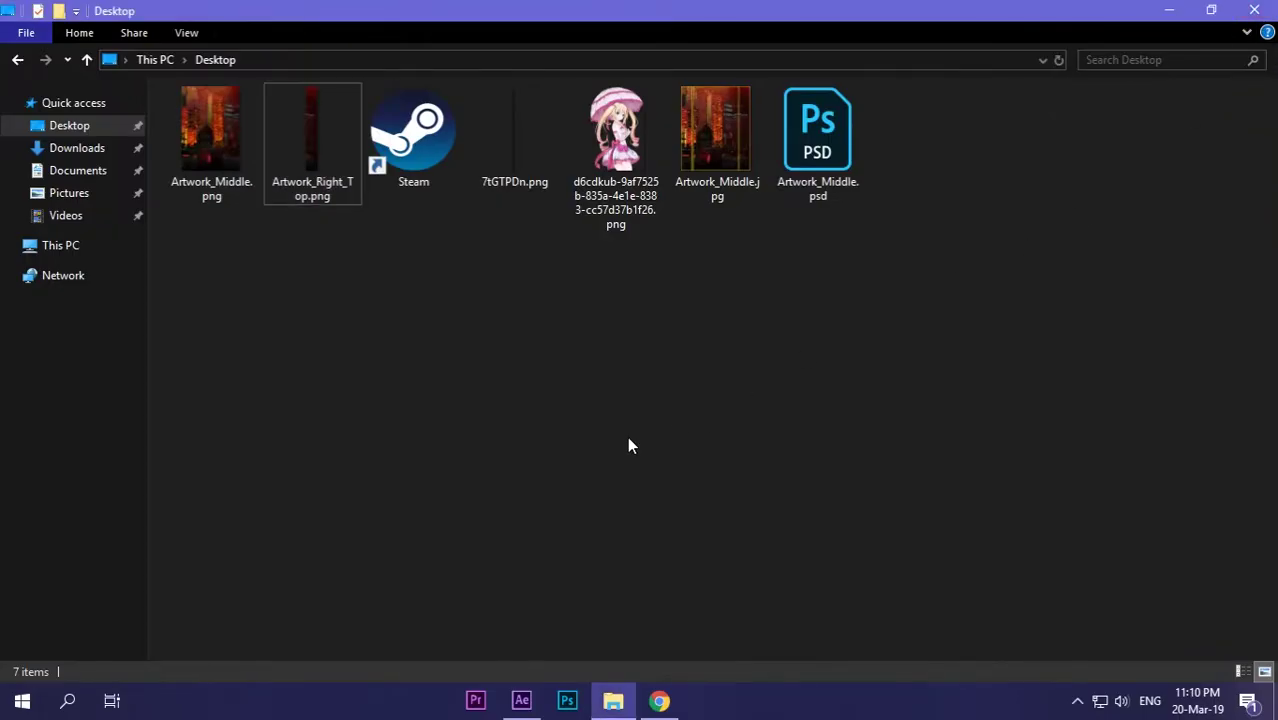